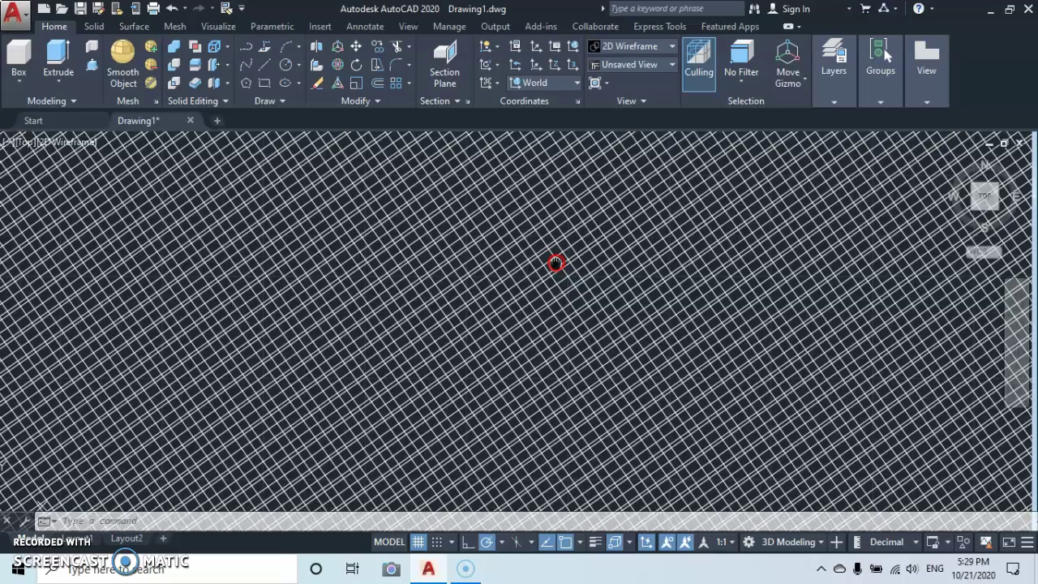
Create a closed, irregular polygonal Wipeout over the upper-left part of the crosshatched line grid.
left_click(282, 100)
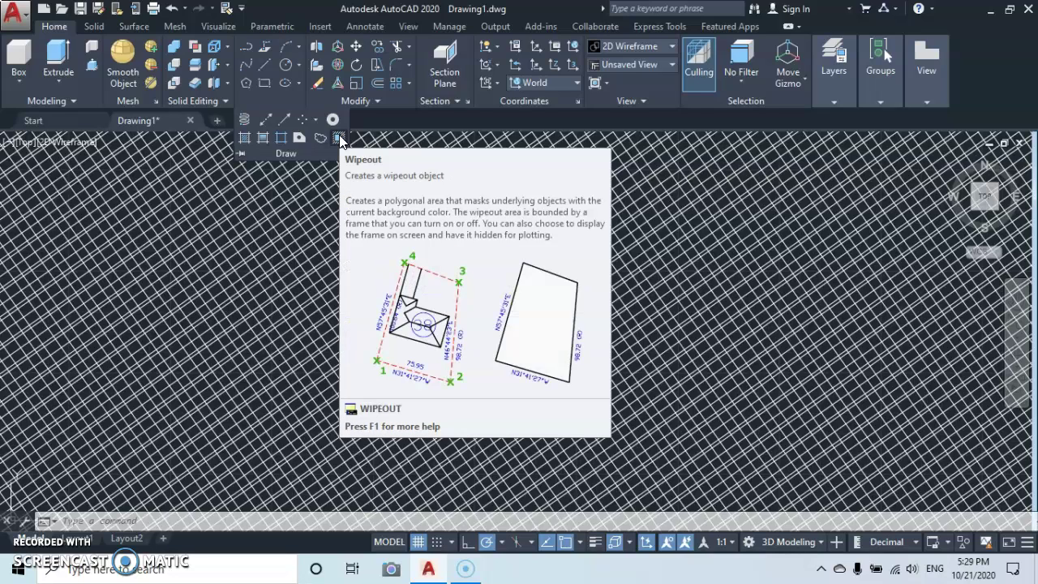
left_click(339, 139)
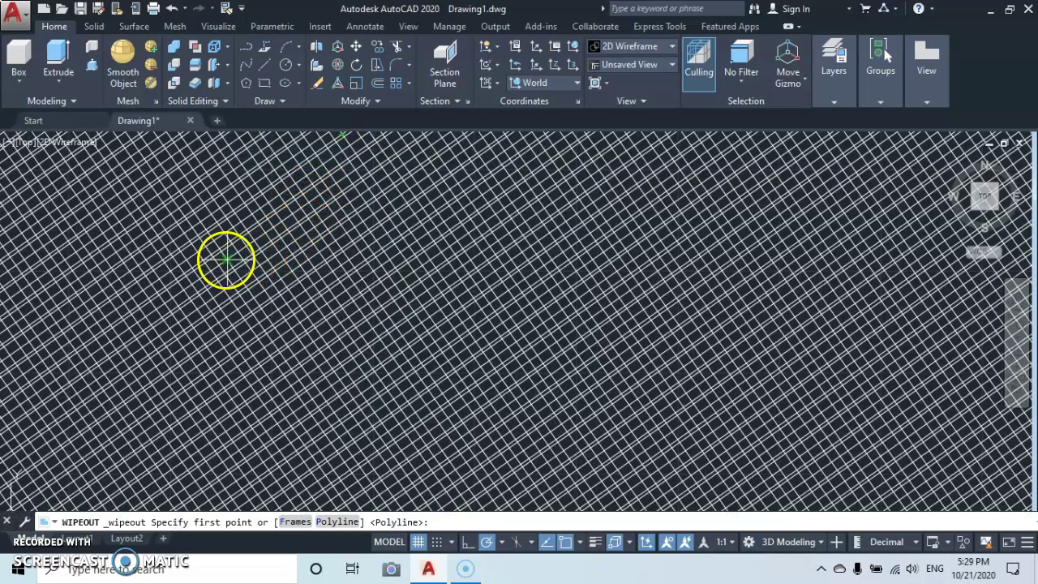
left_click(215, 185)
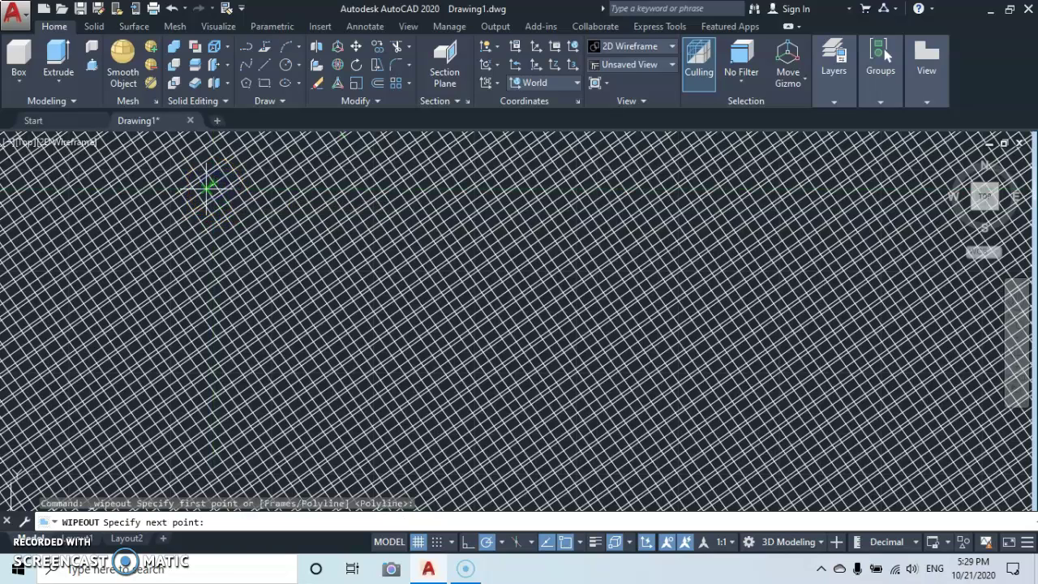
left_click(138, 224)
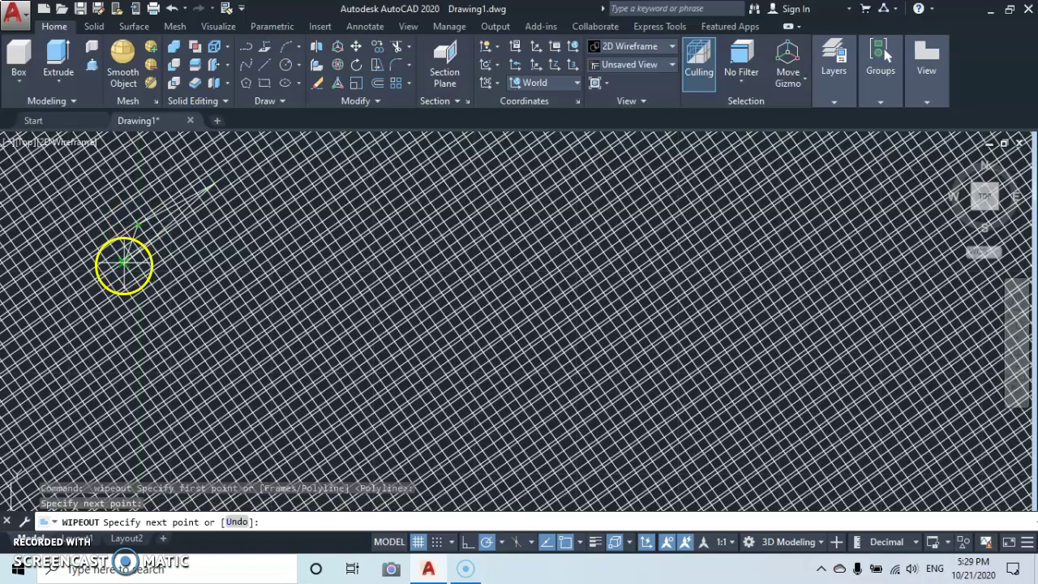
left_click(122, 263)
left_click(127, 329)
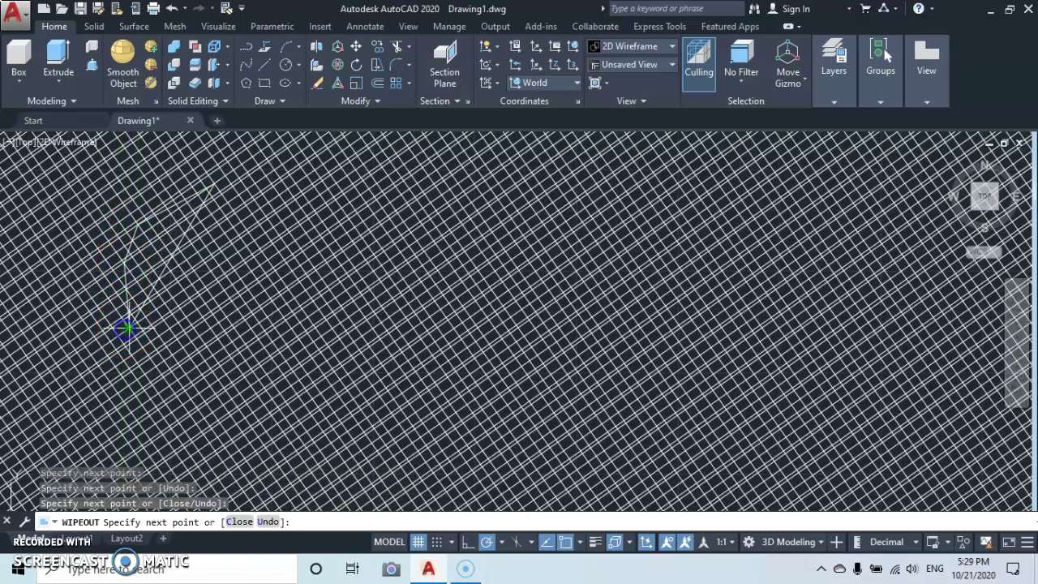
left_click(159, 377)
left_click(209, 373)
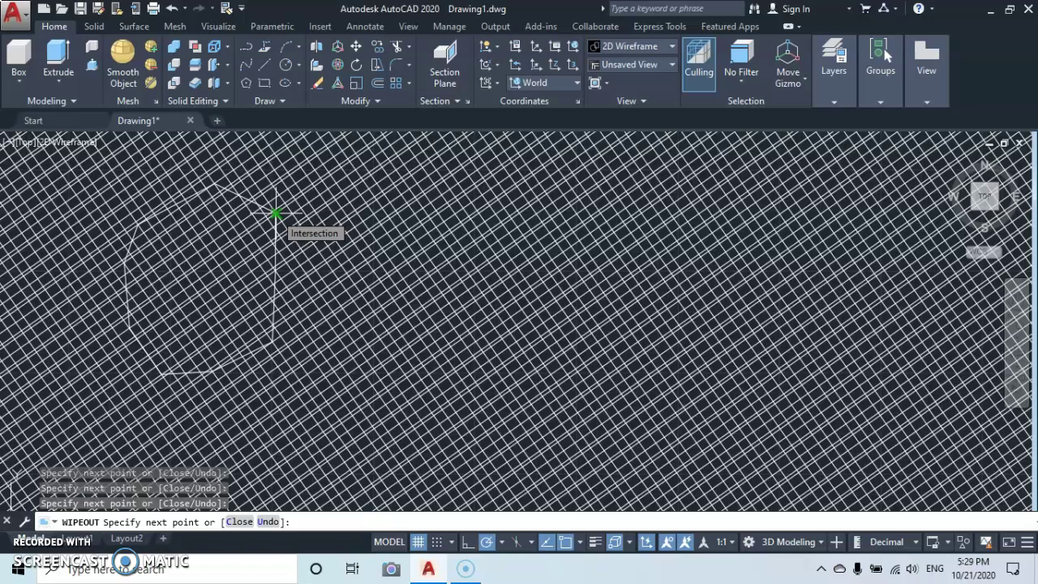
left_click(276, 213)
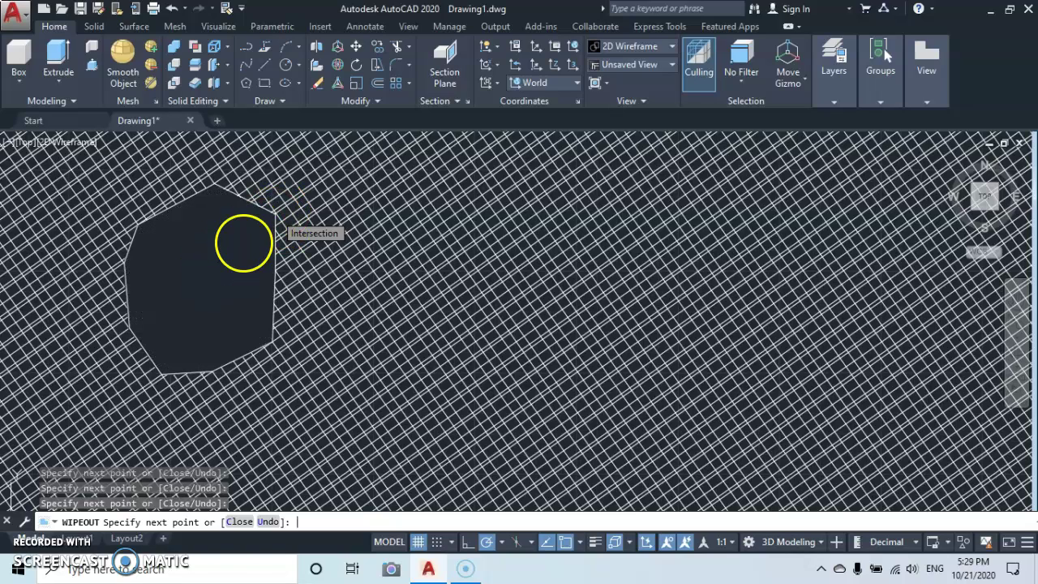
key("Return")
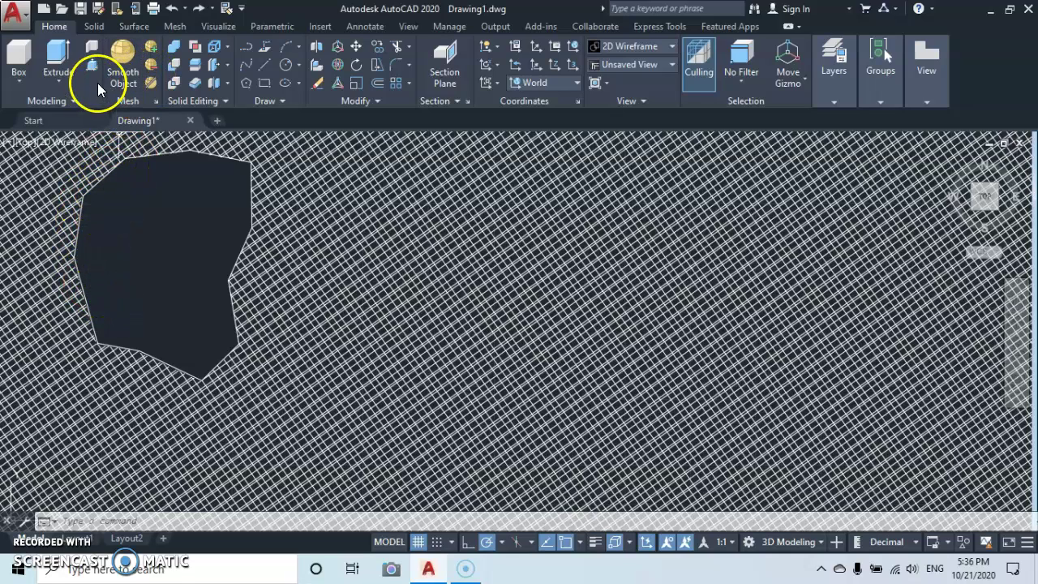
Turn the Wipeout frame display OFF and inspect the edge of the masked area.
left_click(282, 99)
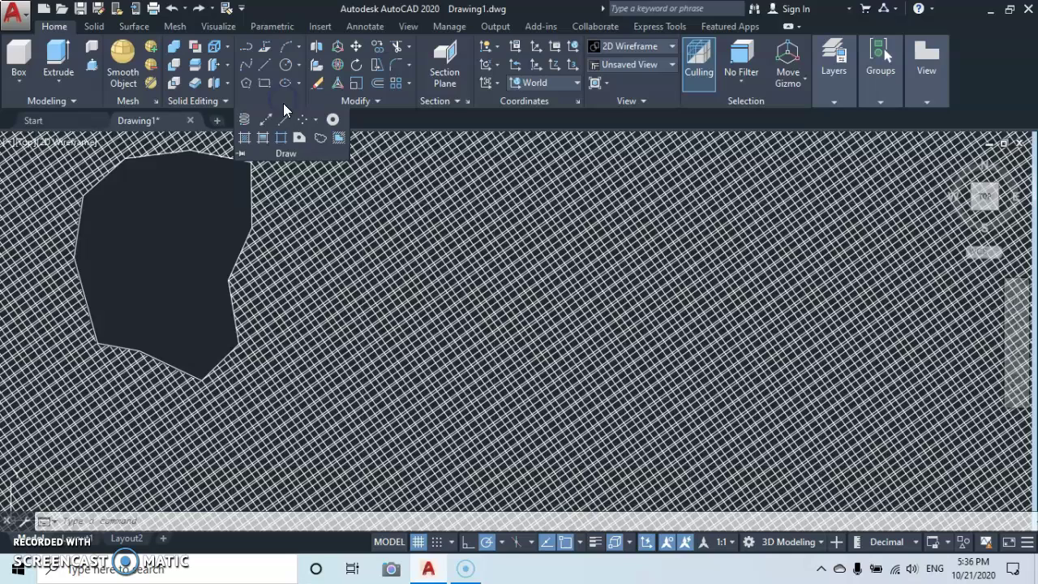
left_click(341, 137)
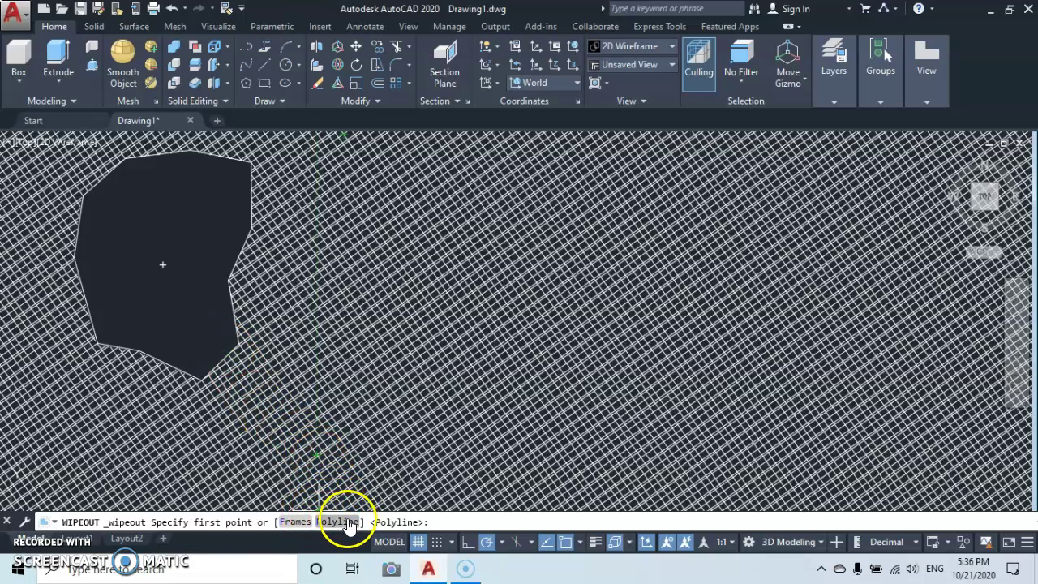
left_click(294, 521)
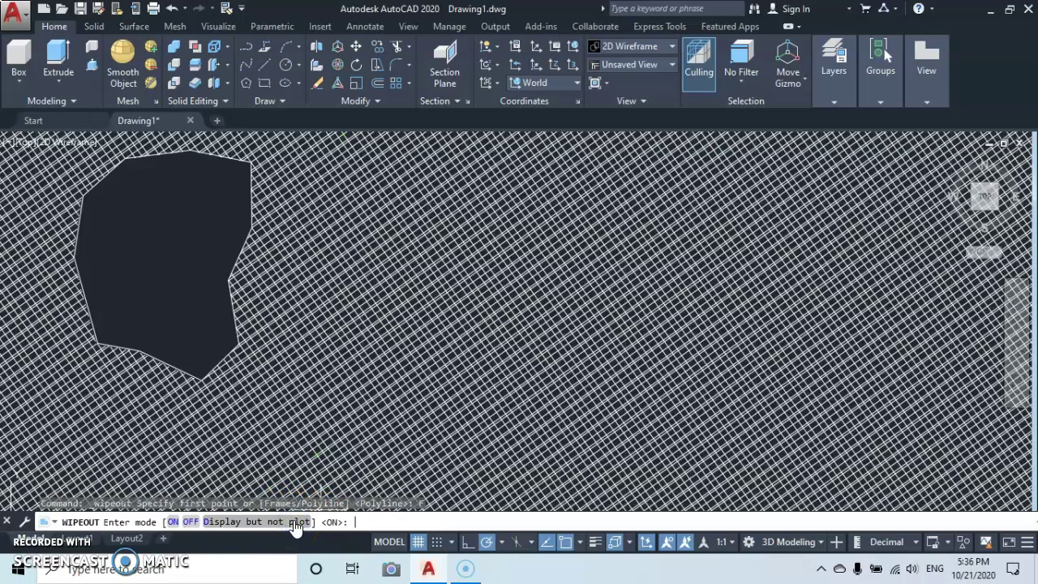
left_click(191, 521)
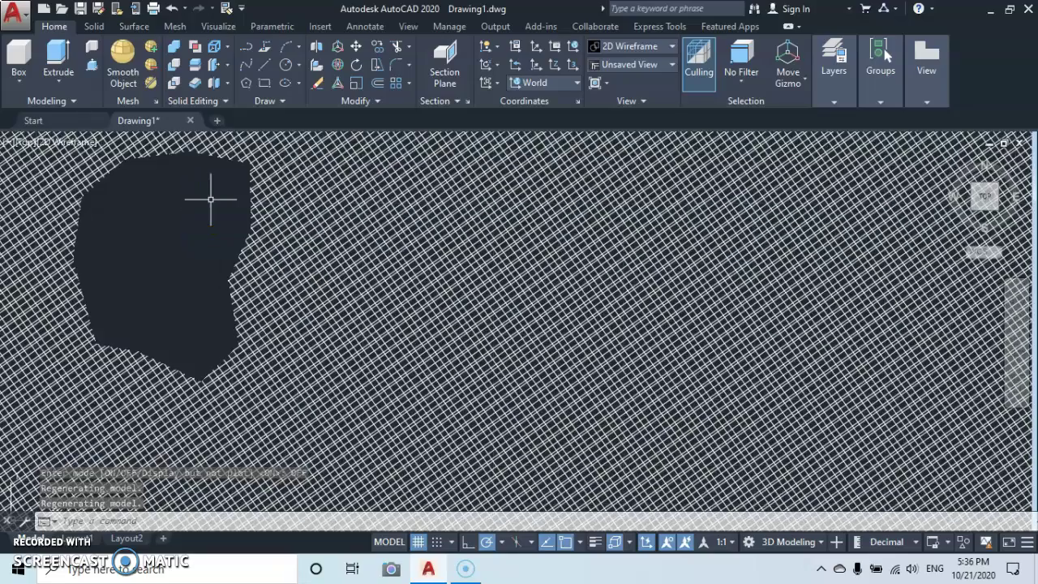
middle_click_drag(210, 200, 239, 220)
scroll(208, 227, "up", 3)
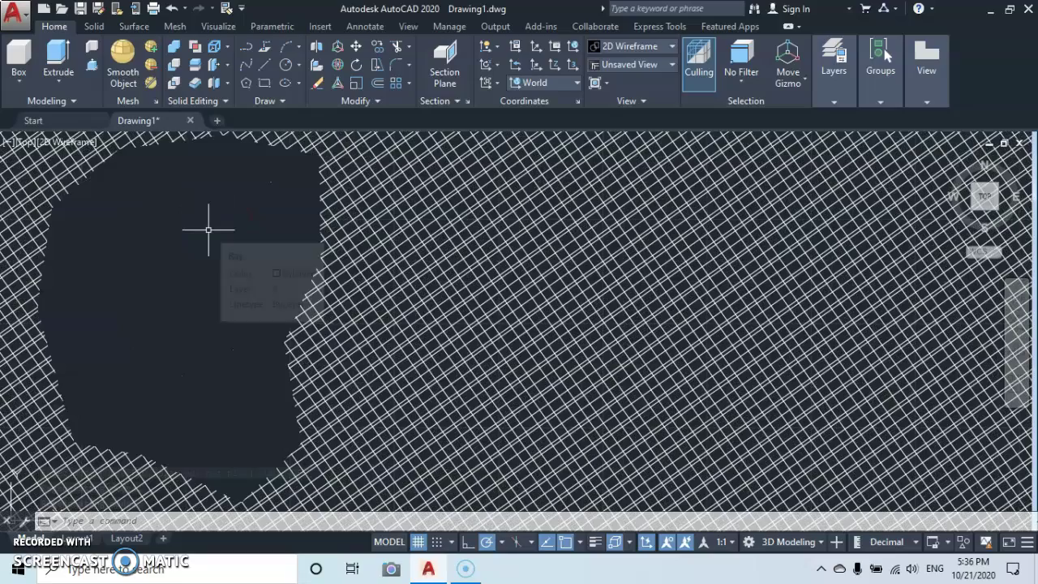
left_click(142, 199)
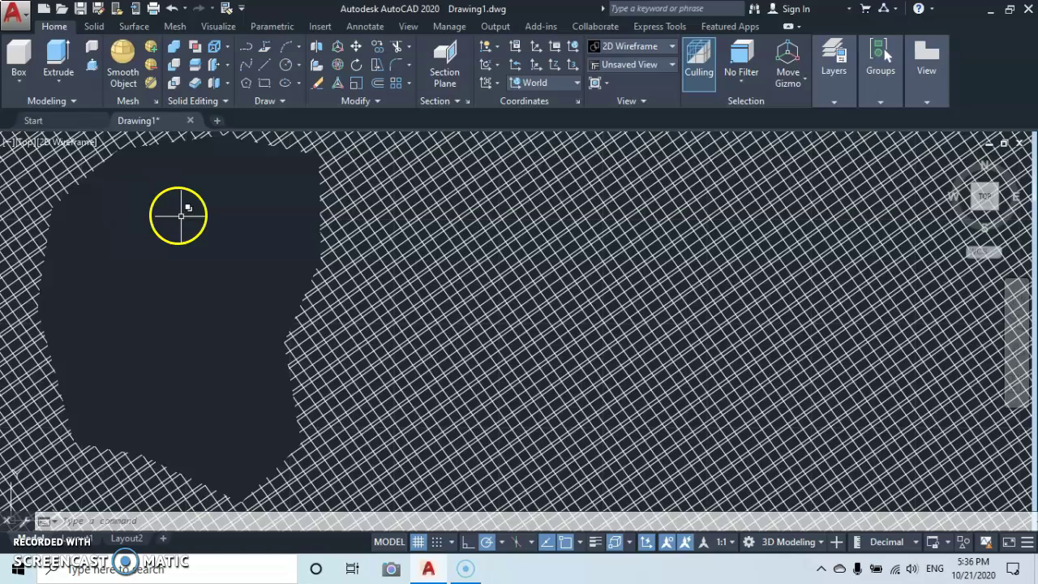
Turn the Wipeout frame display back ON.
left_click(284, 102)
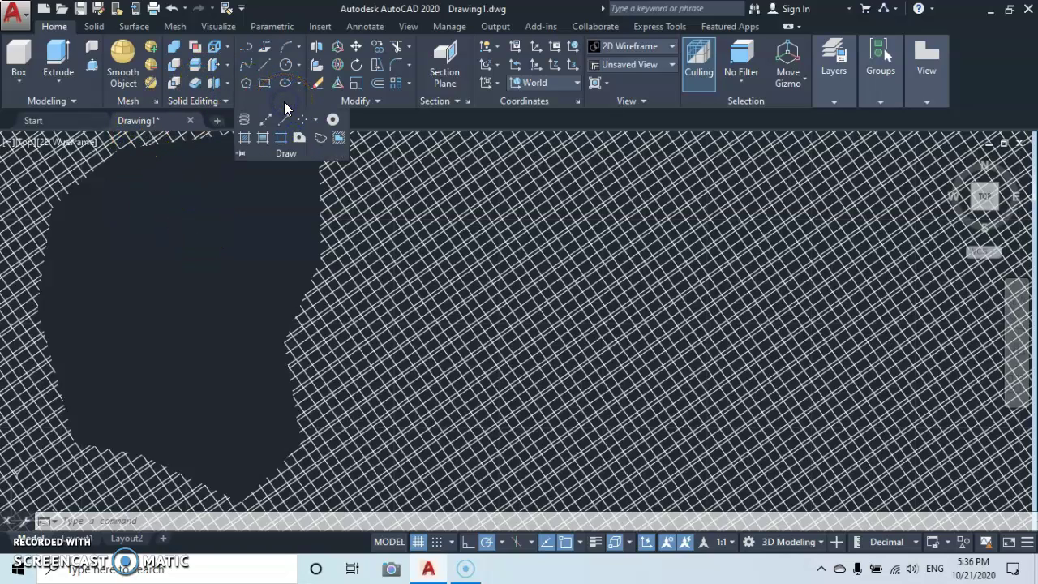
left_click(338, 138)
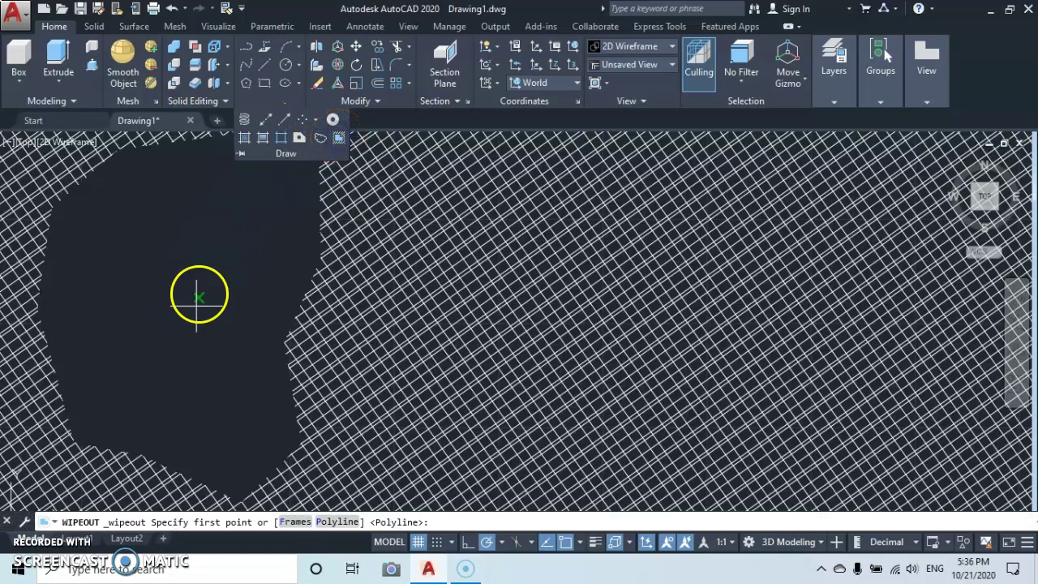
left_click(295, 522)
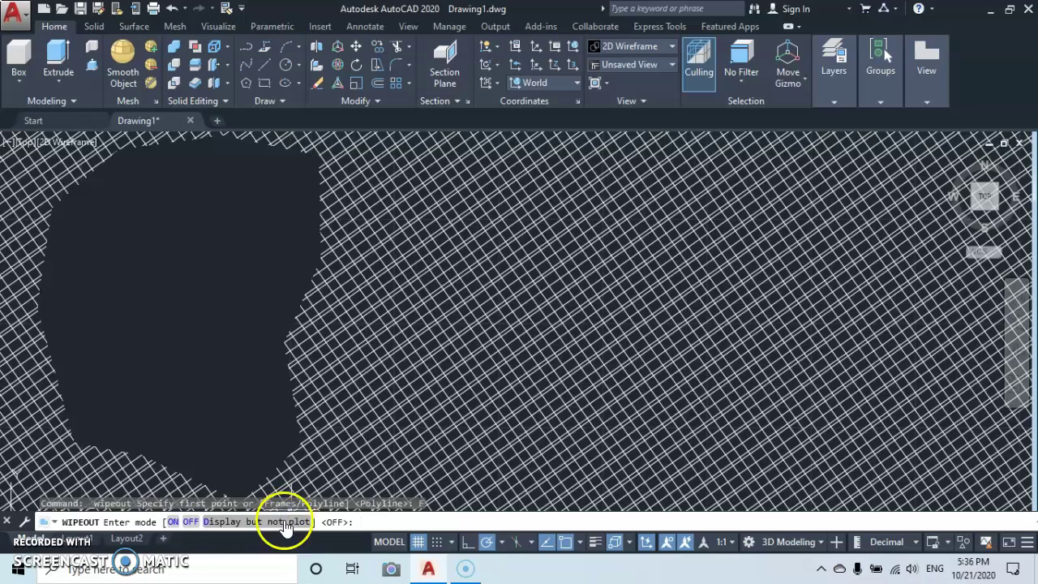
left_click(174, 520)
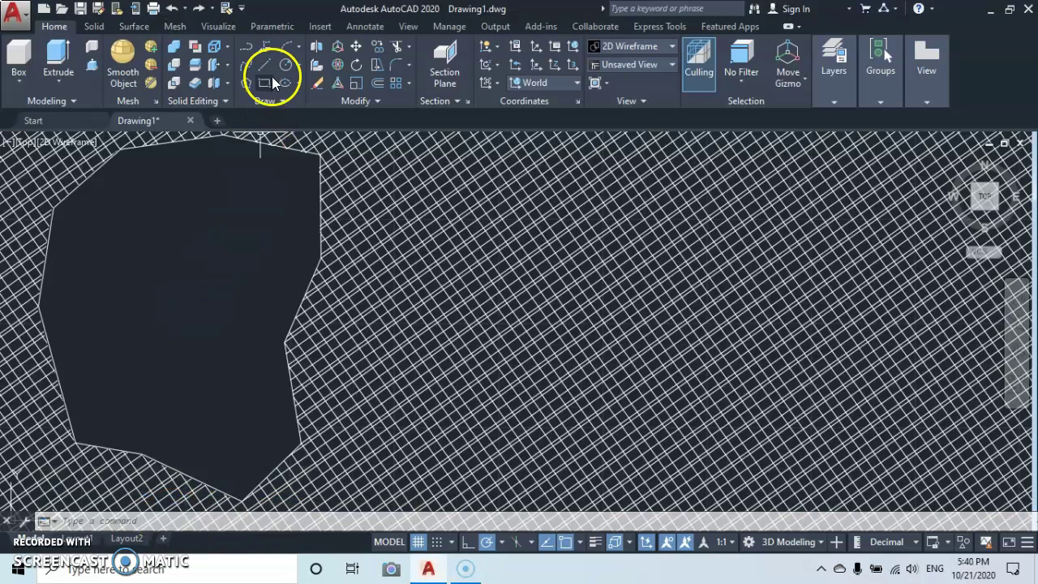
Draw an irregular polyline outline over the line grid beside the existing wipeout, ending short of its start point.
left_click(248, 48)
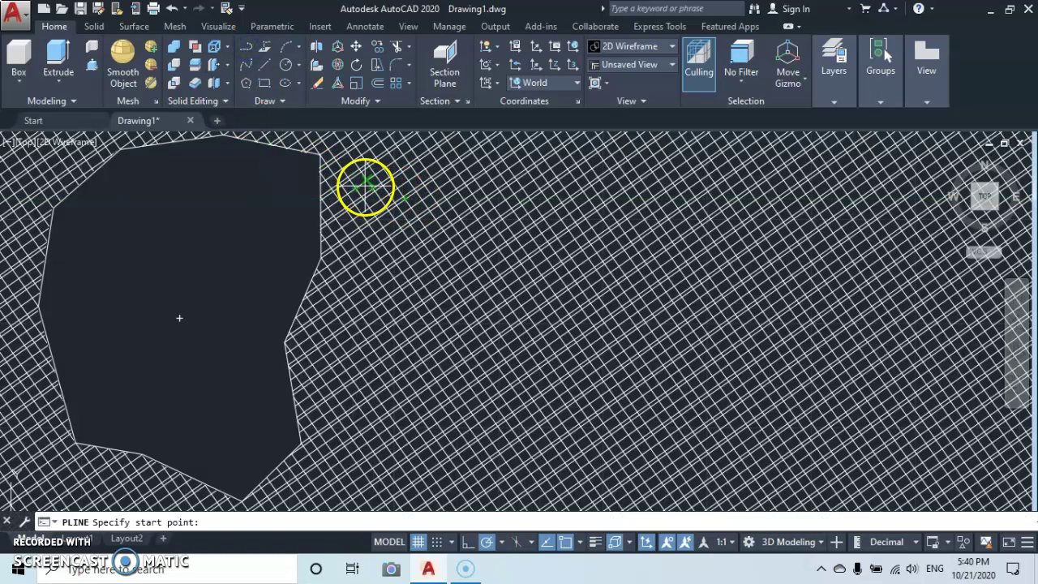
left_click(370, 188)
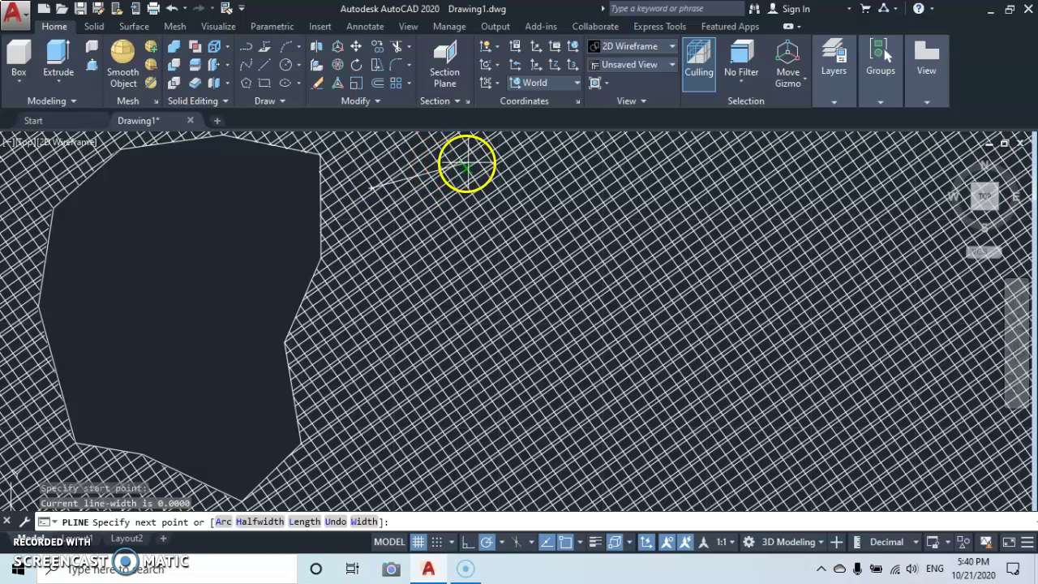
left_click(473, 161)
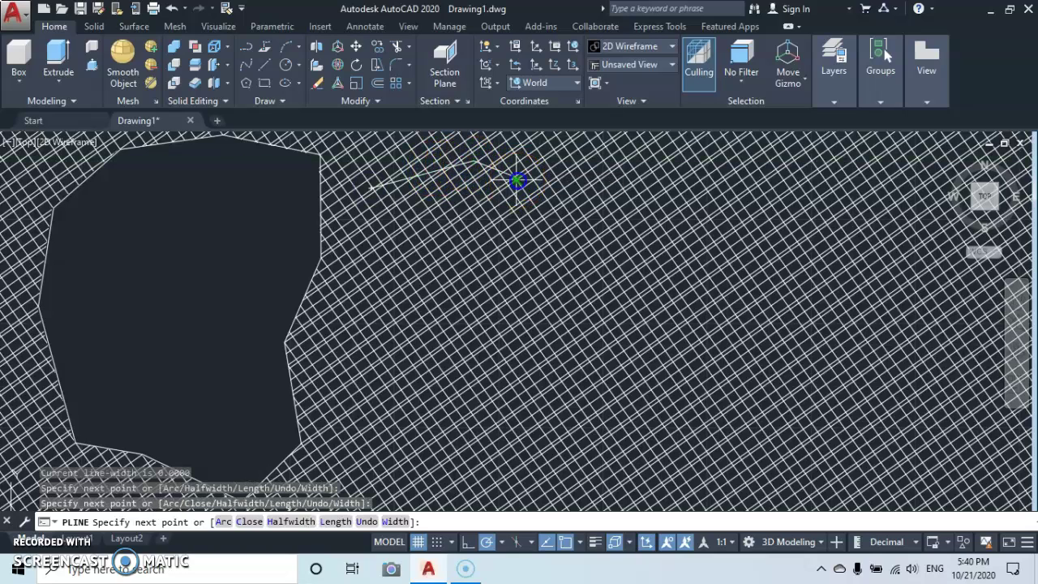
left_click(542, 209)
left_click(532, 248)
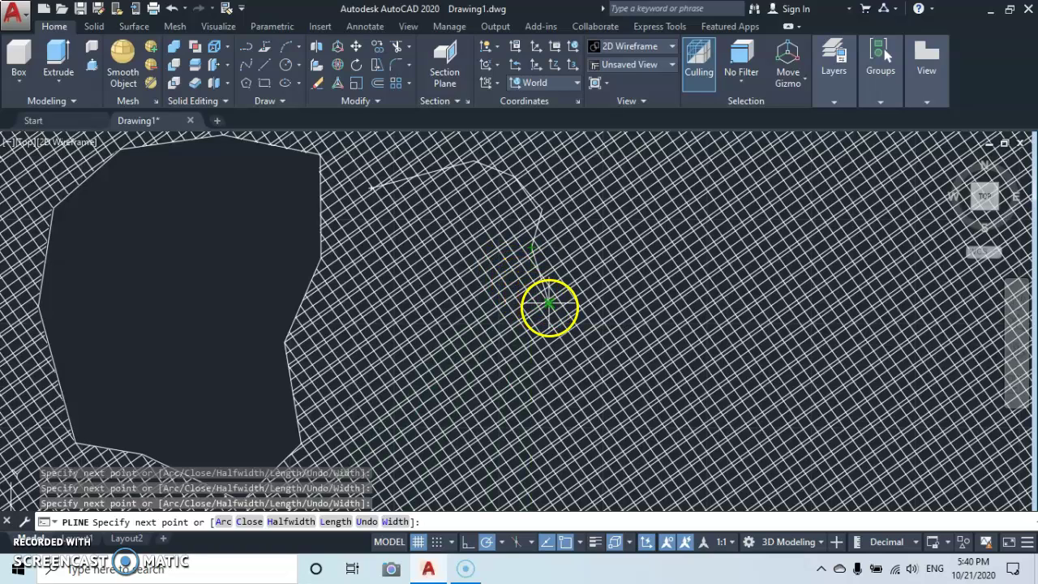
left_click(545, 299)
left_click(514, 355)
left_click(415, 366)
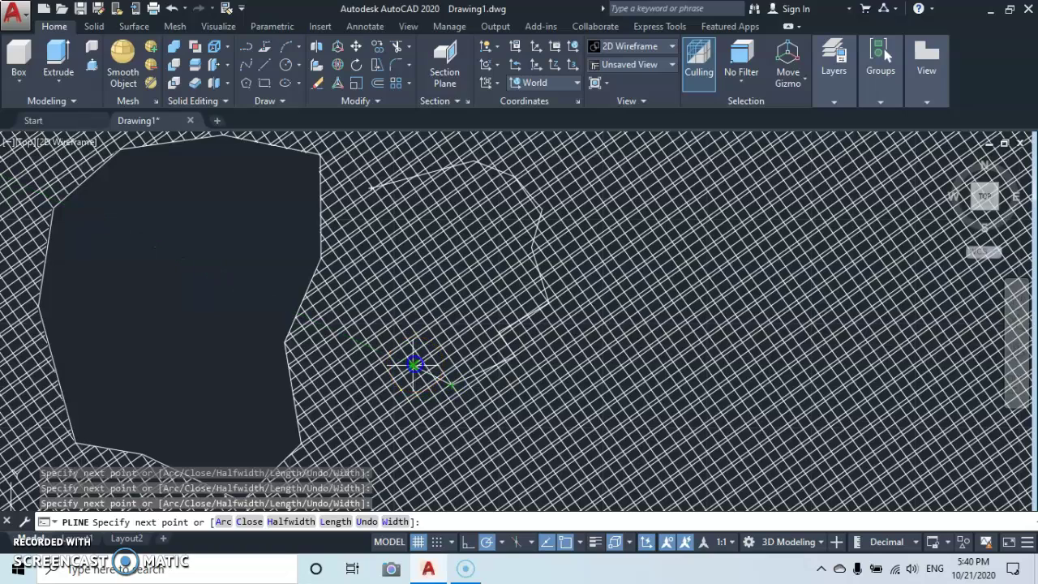
left_click(347, 370)
left_click(372, 247)
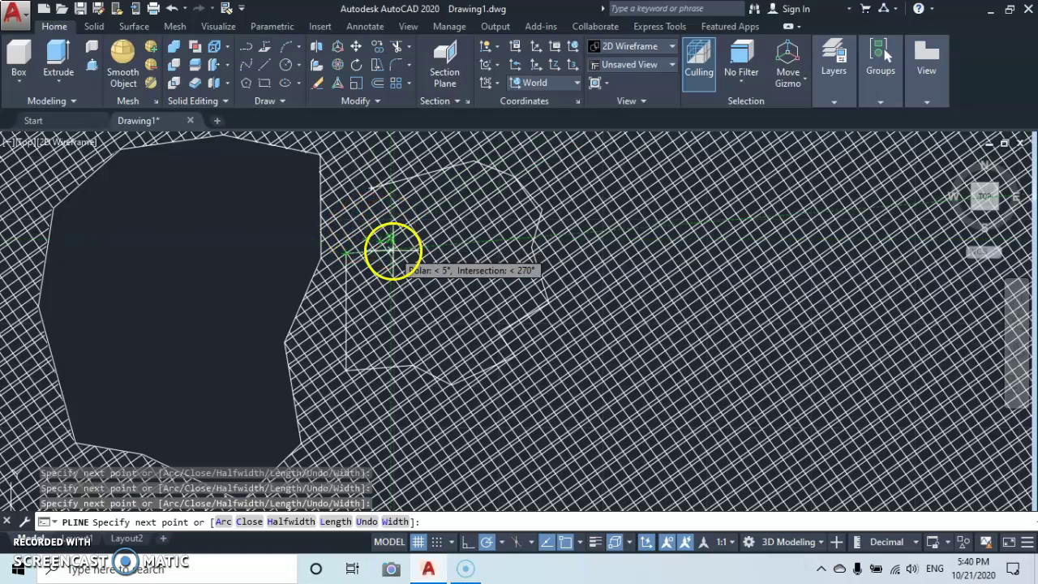
Disable the Endpoint, Midpoint, Center, Node, Intersection and Extension object snaps while the polyline is still active.
left_click(581, 544)
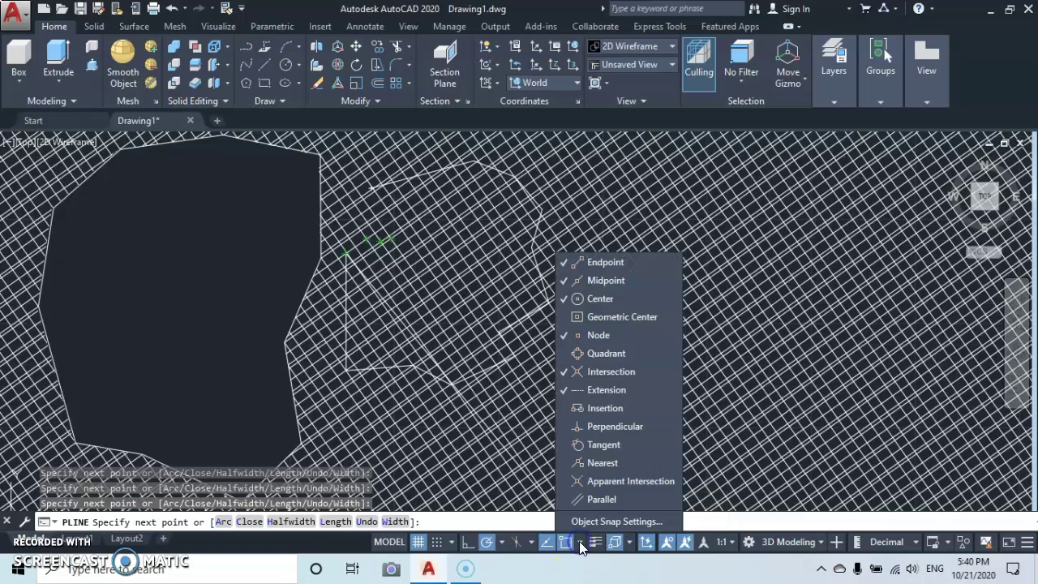
left_click(561, 281)
left_click(565, 305)
left_click(565, 299)
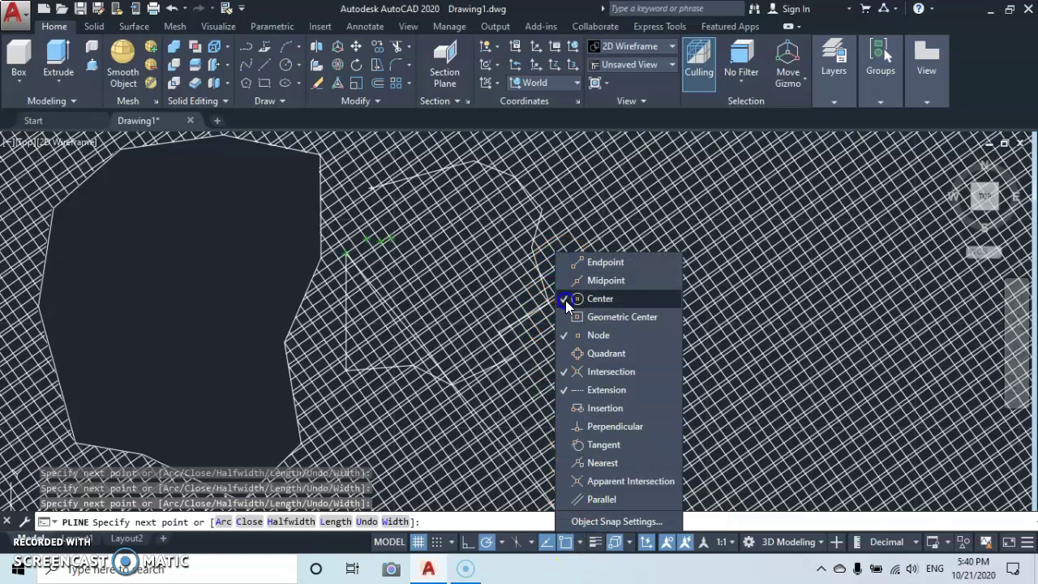
left_click(564, 334)
left_click(564, 371)
left_click(564, 390)
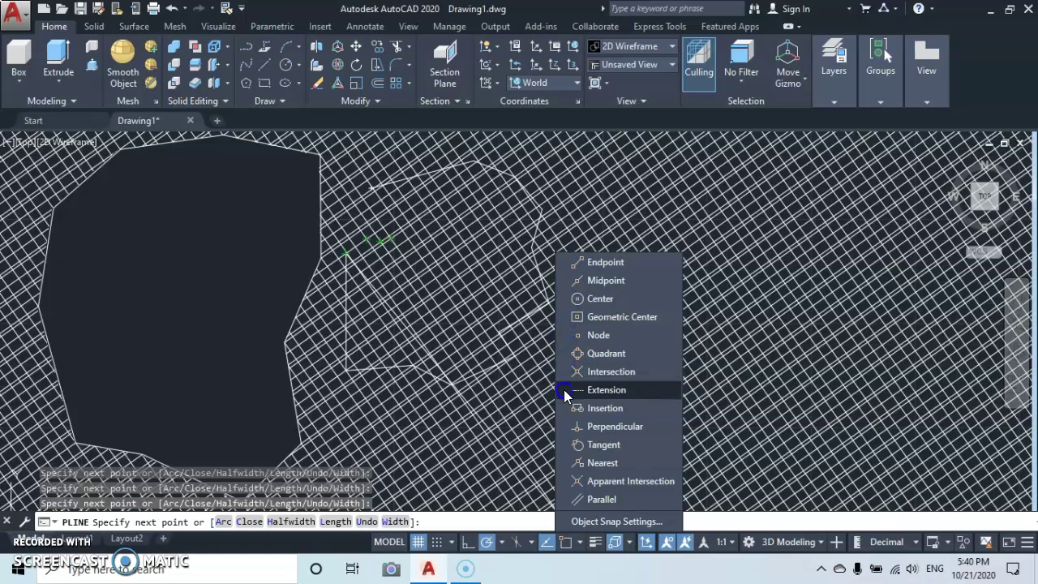
Finish the polyline with the Close option and dismiss the save message.
left_click(354, 225)
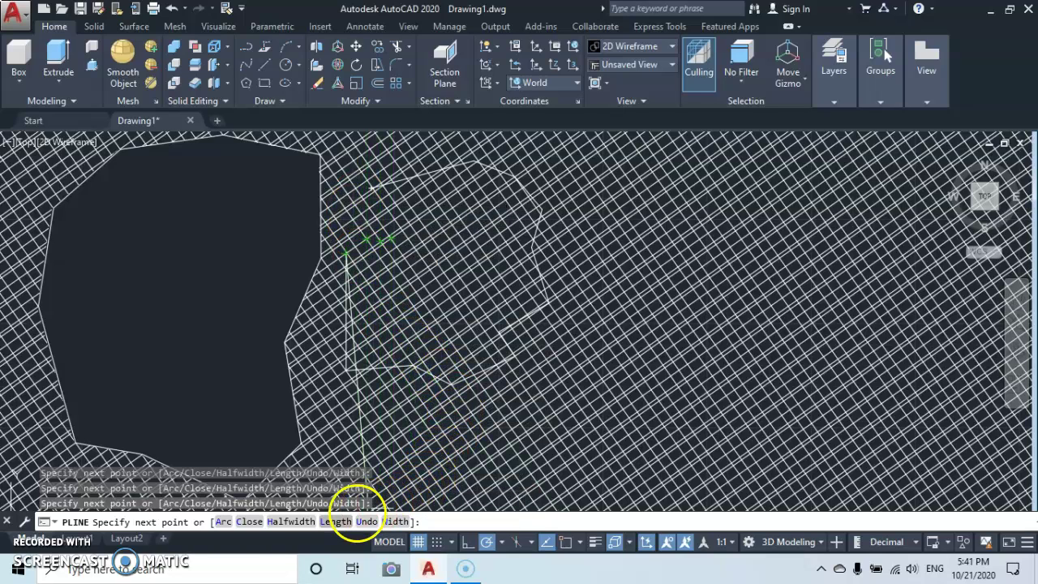
left_click(250, 521)
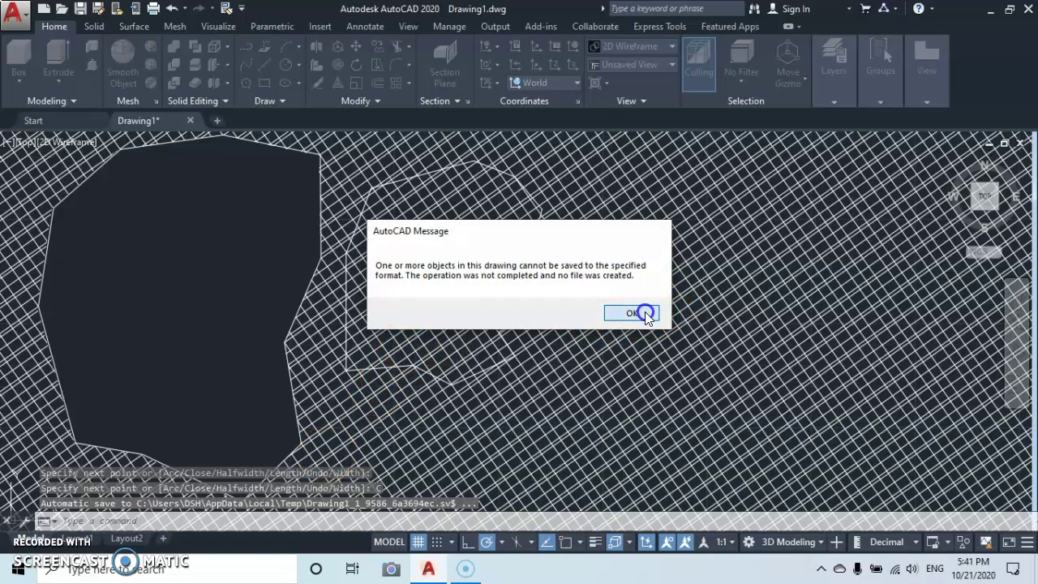
left_click(632, 314)
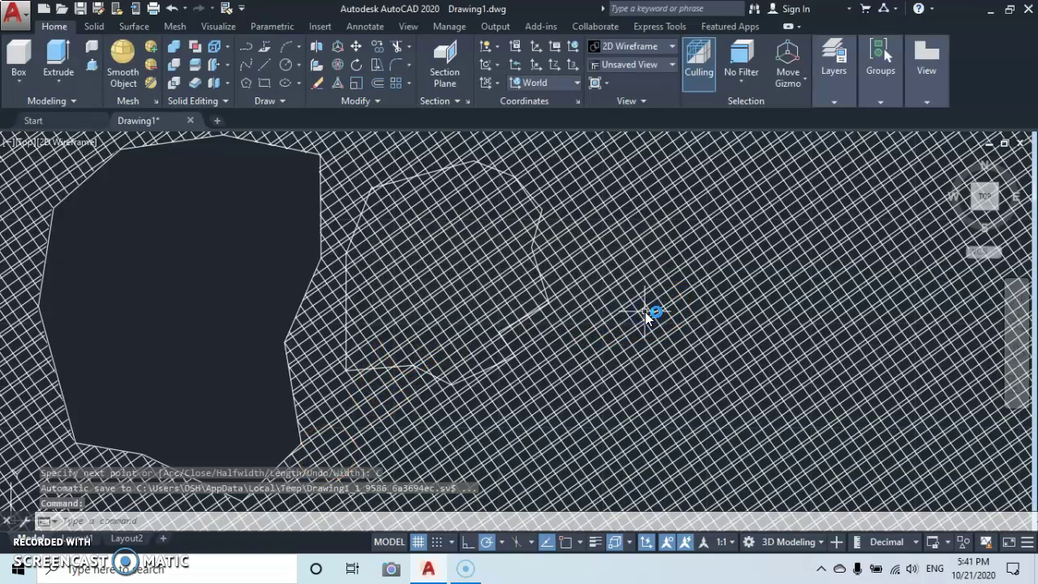
Create a wipeout from the closed irregular polyline beside the existing wipeout, keeping the source polyline.
left_click(282, 100)
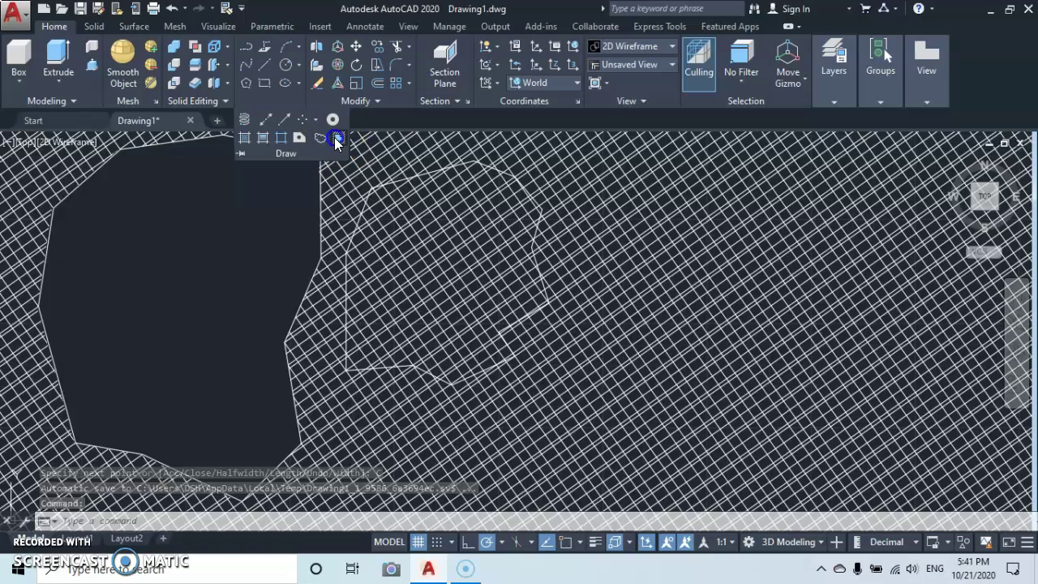
left_click(336, 139)
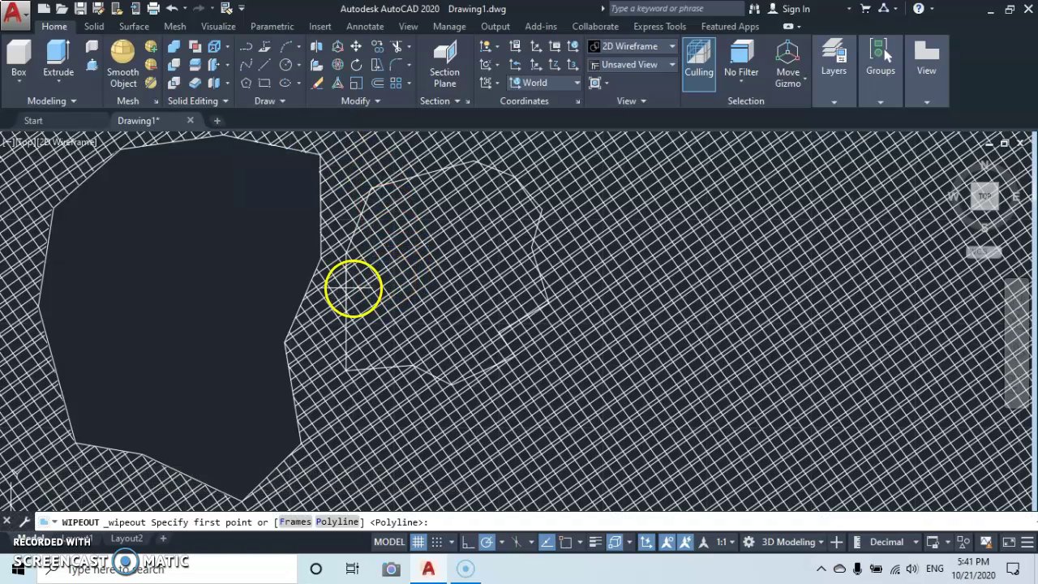
key("Return")
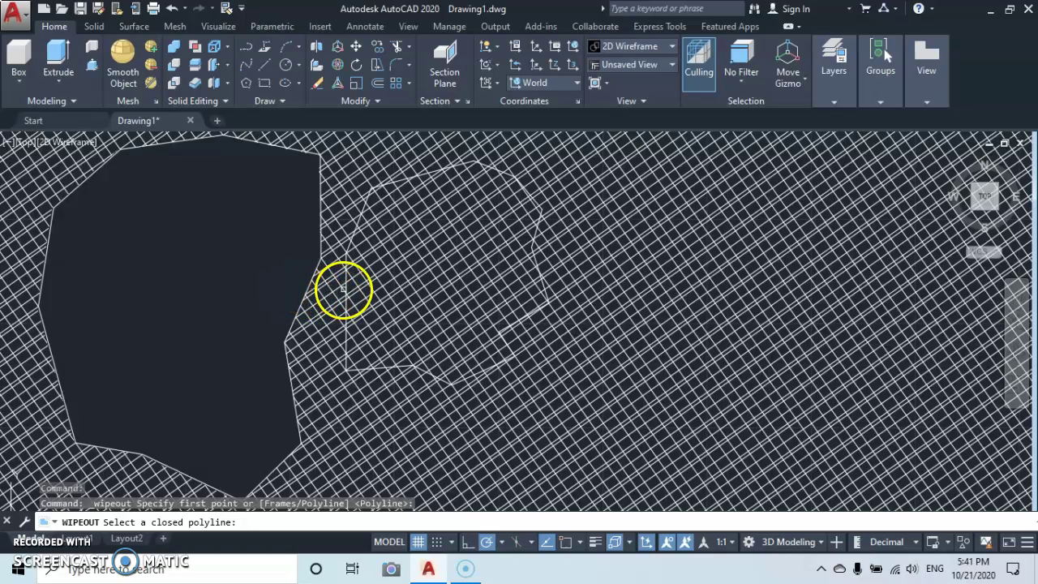
left_click(349, 284)
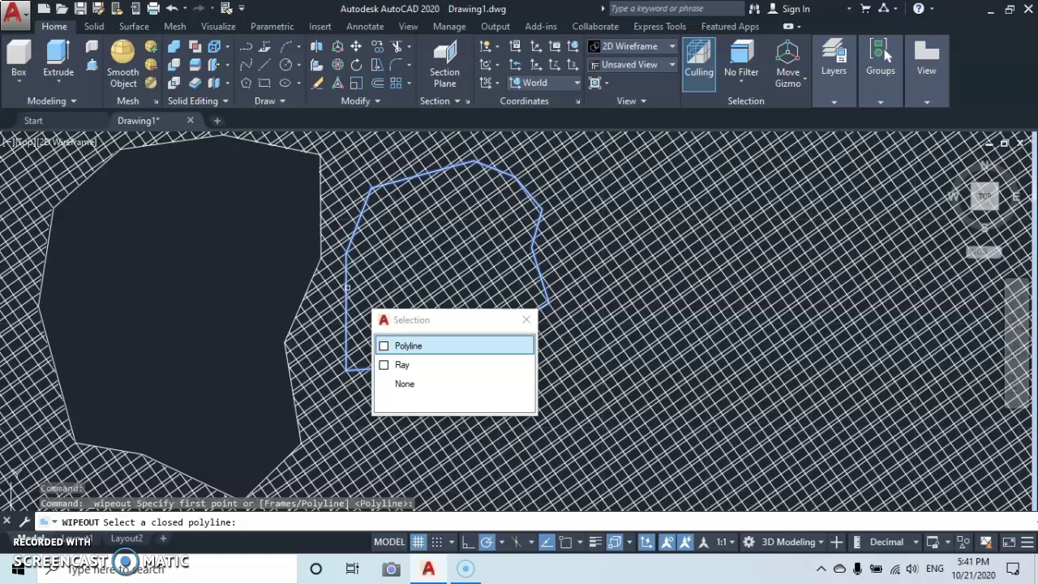
left_click(408, 346)
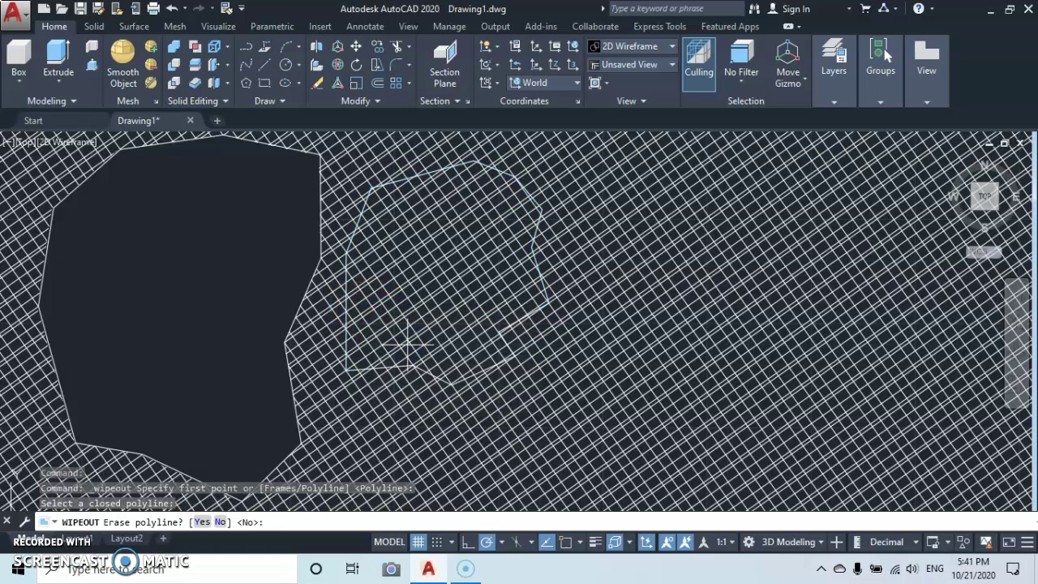
key("Return")
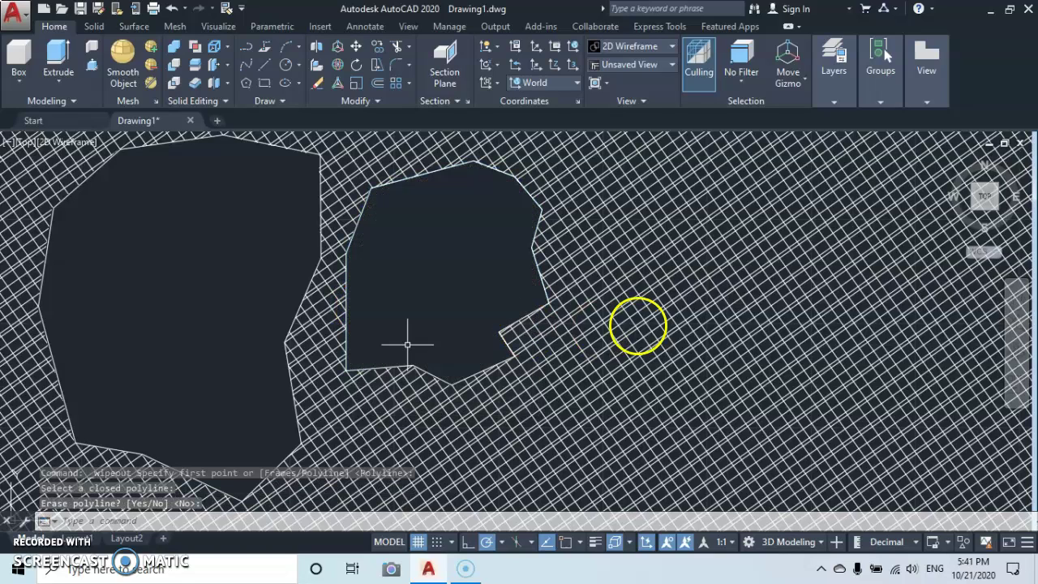
Draw a wide rectangle over the line grid, below the smaller irregular wipeout.
scroll(505, 259, "down", 2)
scroll(506, 260, "down", 2)
middle_click_drag(505, 261, 427, 248)
scroll(394, 254, "up", 4)
scroll(357, 234, "down", 2)
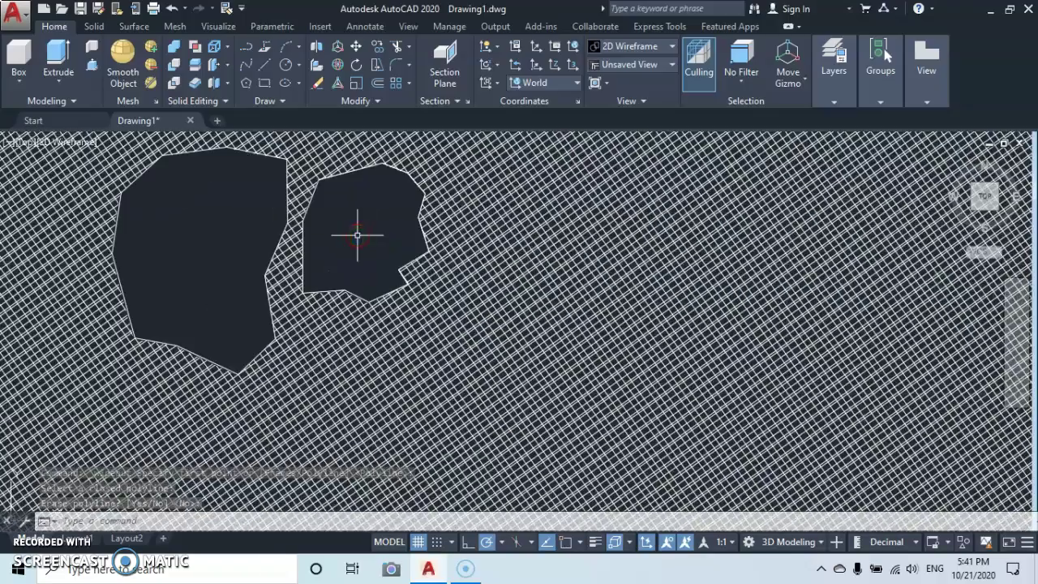
middle_click_drag(357, 235, 322, 240)
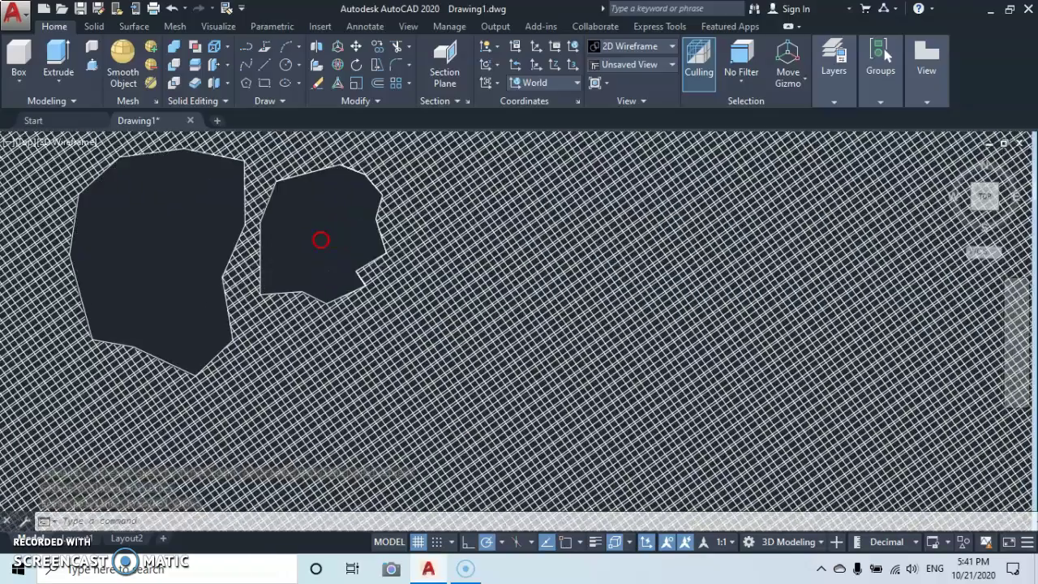
left_click(264, 84)
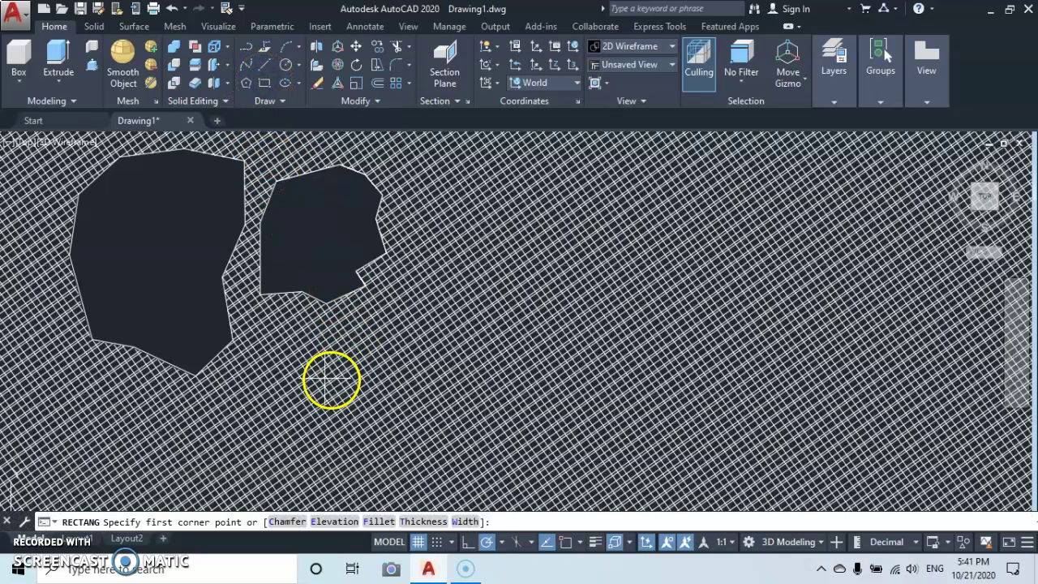
left_click(285, 354)
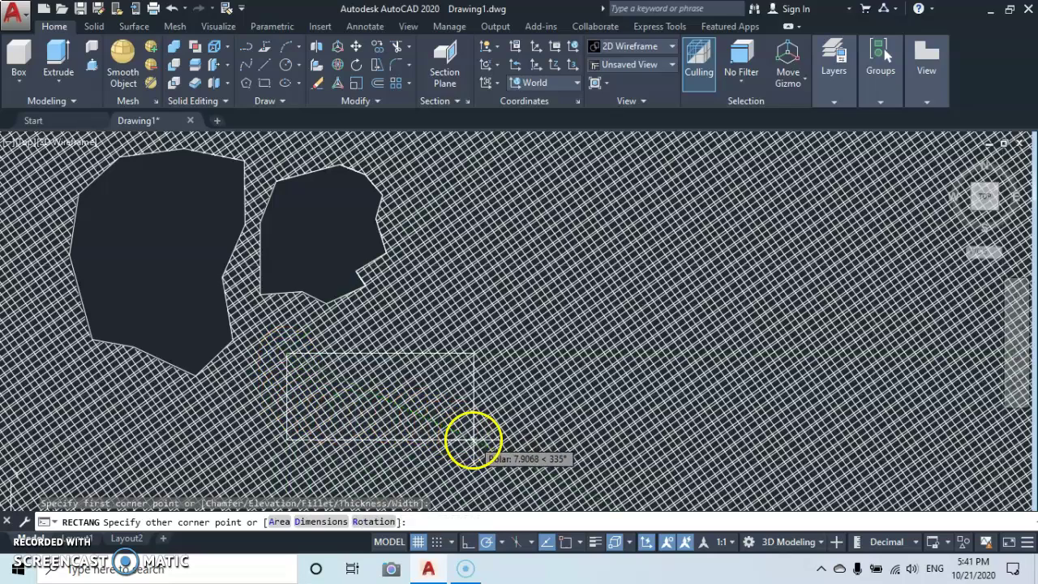
left_click(513, 455)
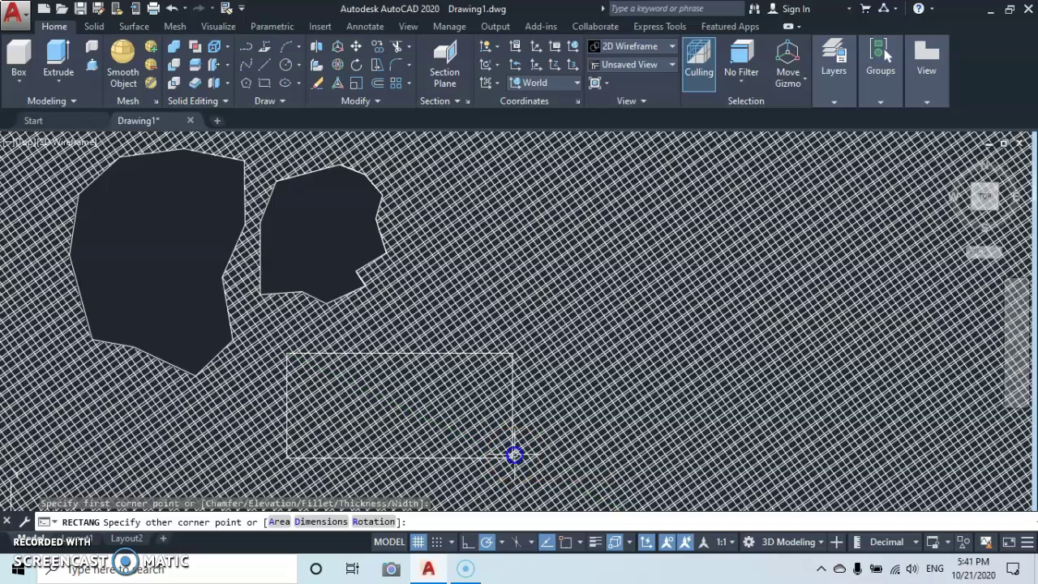
Create a wipeout from the rectangle using the Polyline option, without erasing the rectangle.
left_click(283, 101)
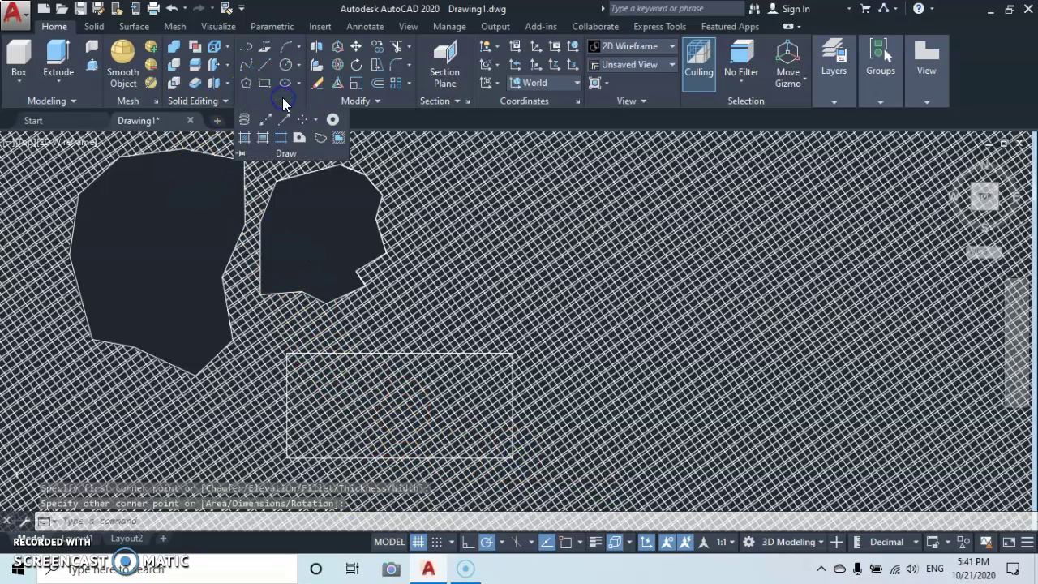
left_click(340, 138)
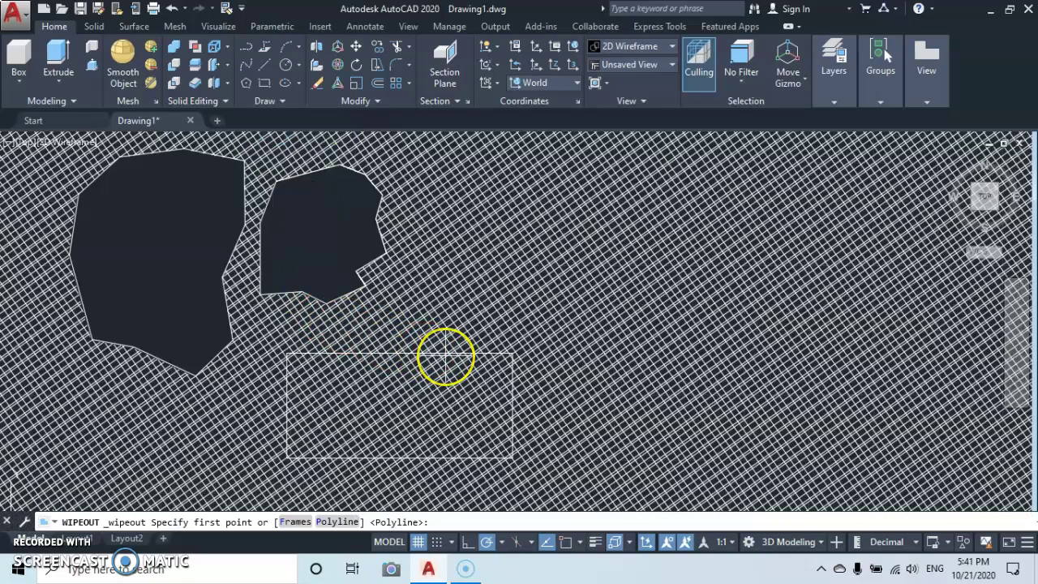
key("Return")
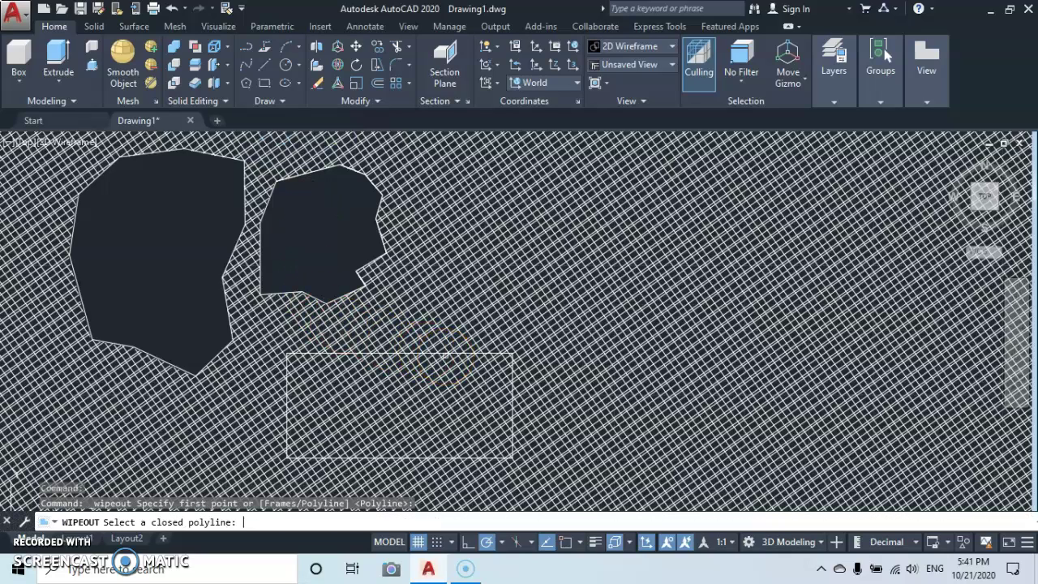
scroll(283, 387, "up", 3)
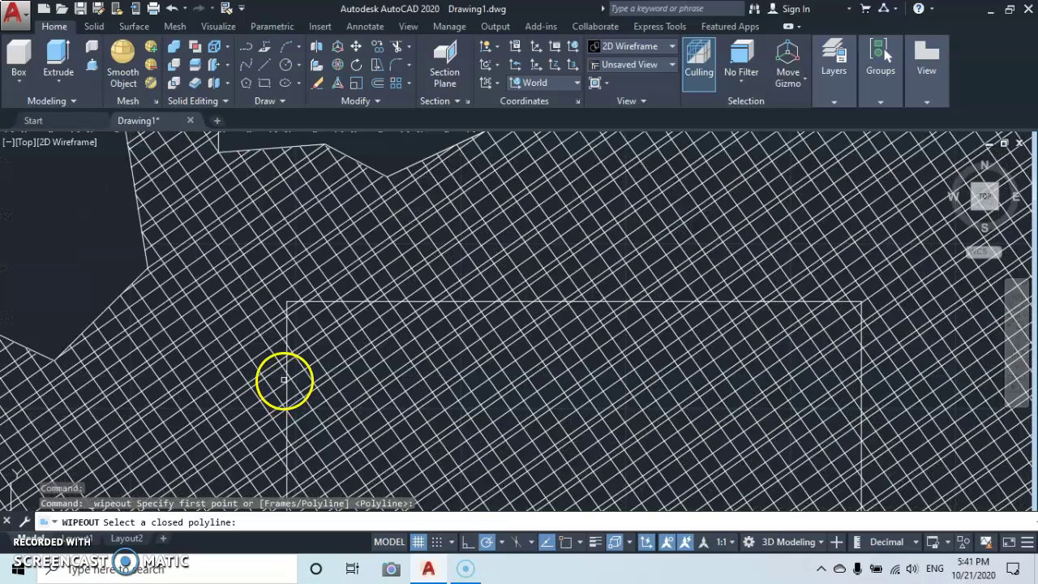
left_click(286, 393)
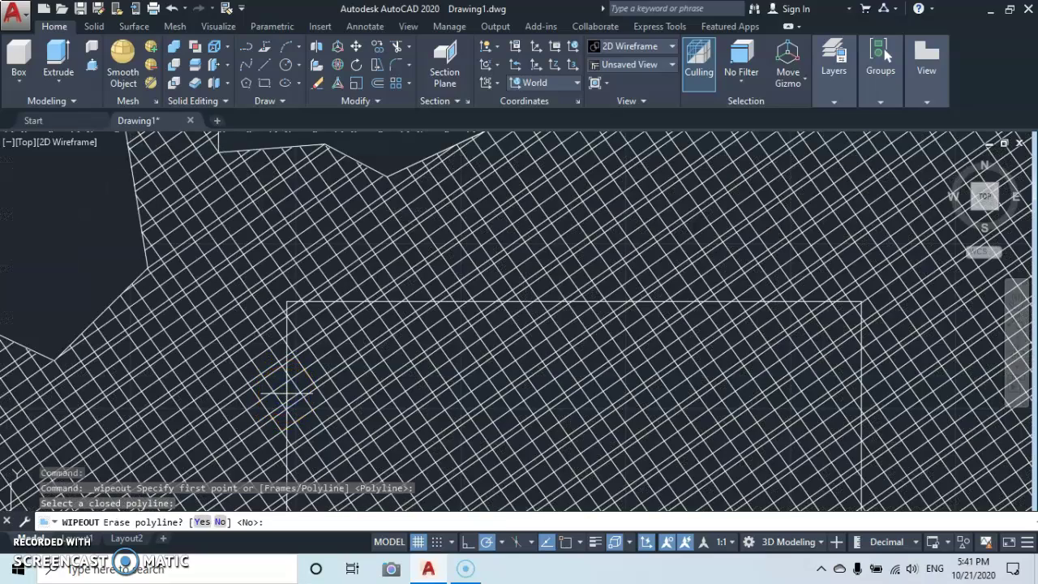
key("Return")
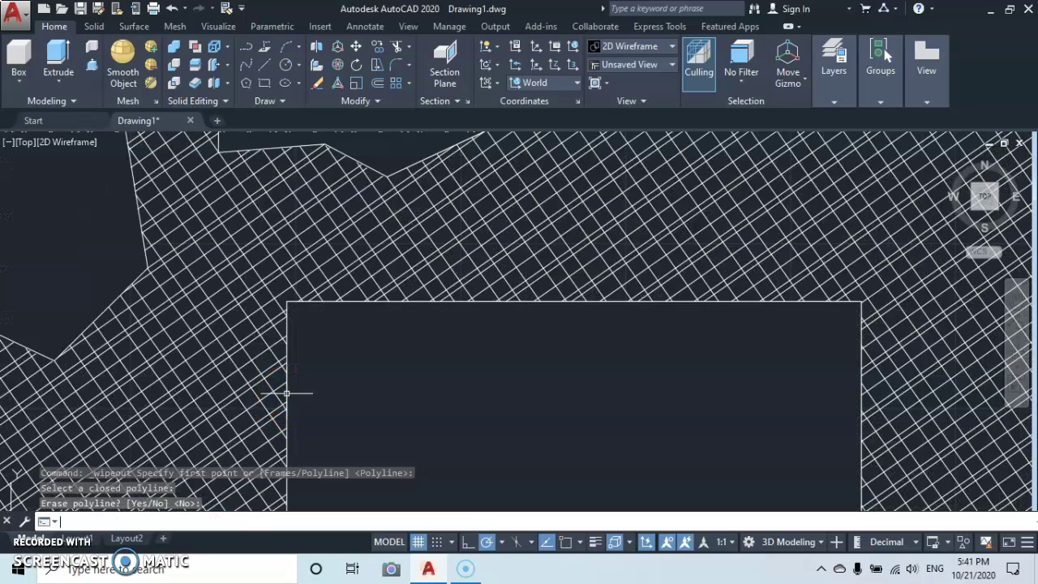
Draw a circle over the line grid, to the right of the smaller irregular wipeout and above the rectangle.
scroll(319, 410, "down", 3)
middle_click_drag(325, 398, 285, 352)
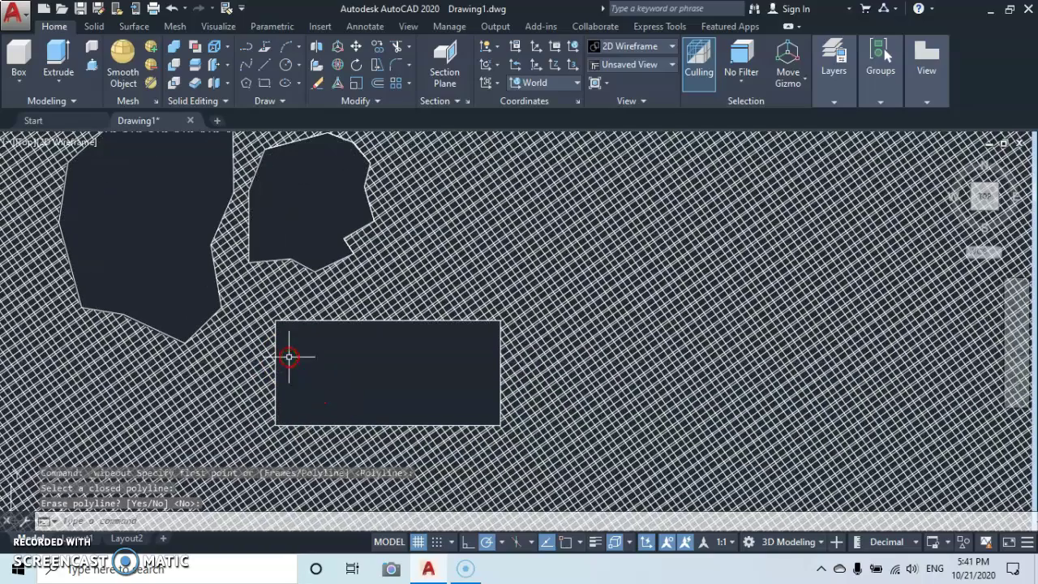
middle_click_drag(371, 341, 383, 387)
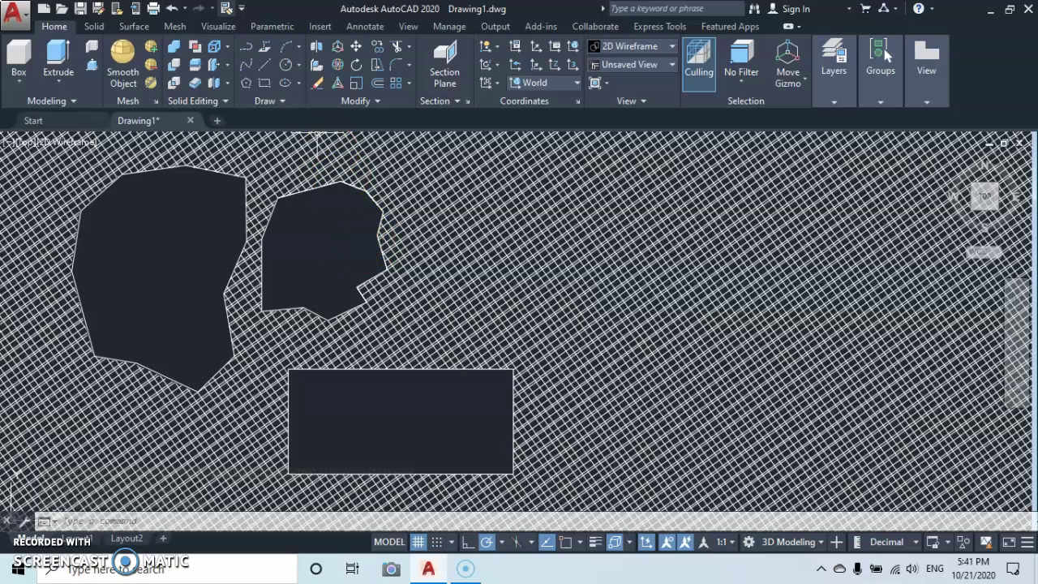
left_click(285, 66)
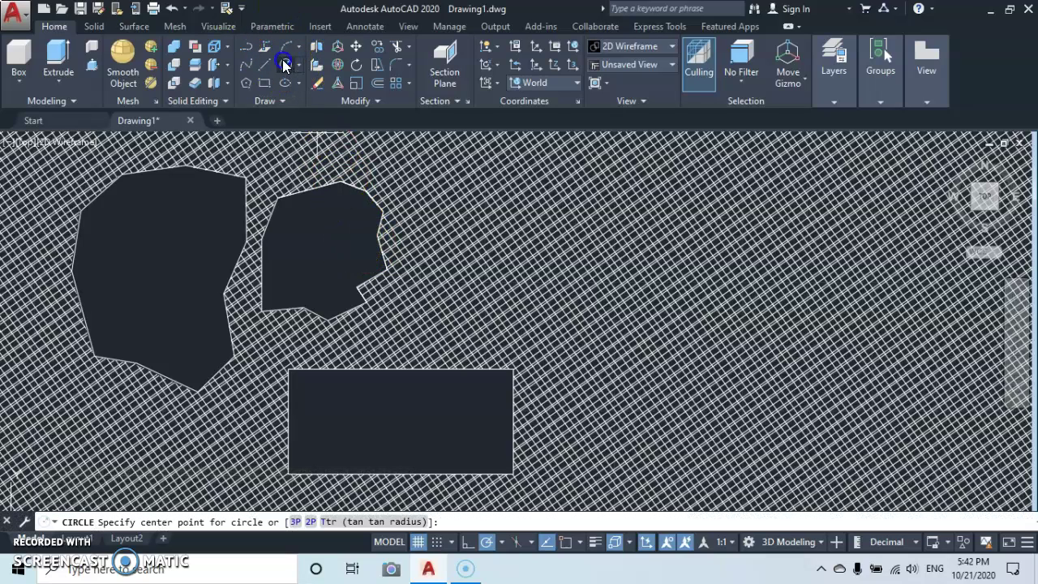
left_click(554, 276)
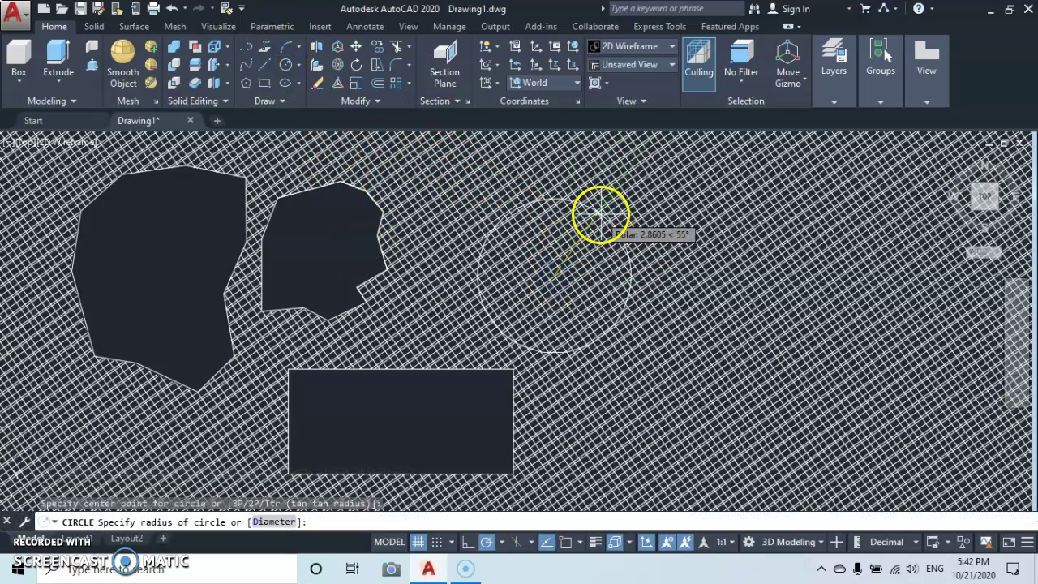
left_click(586, 214)
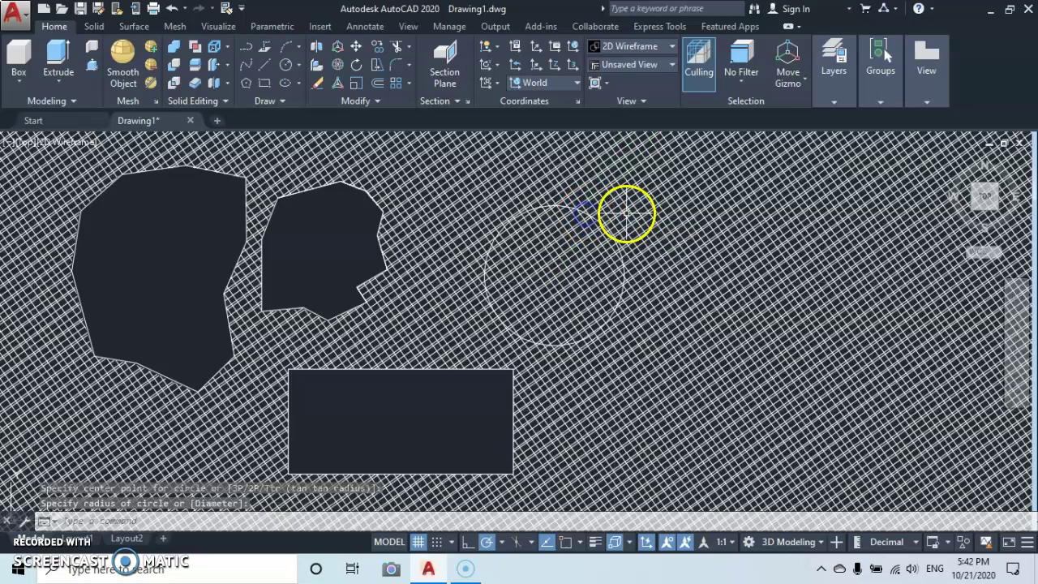
Try to create a wipeout from the circle using the Polyline option, and leave the command.
left_click(281, 101)
left_click(339, 138)
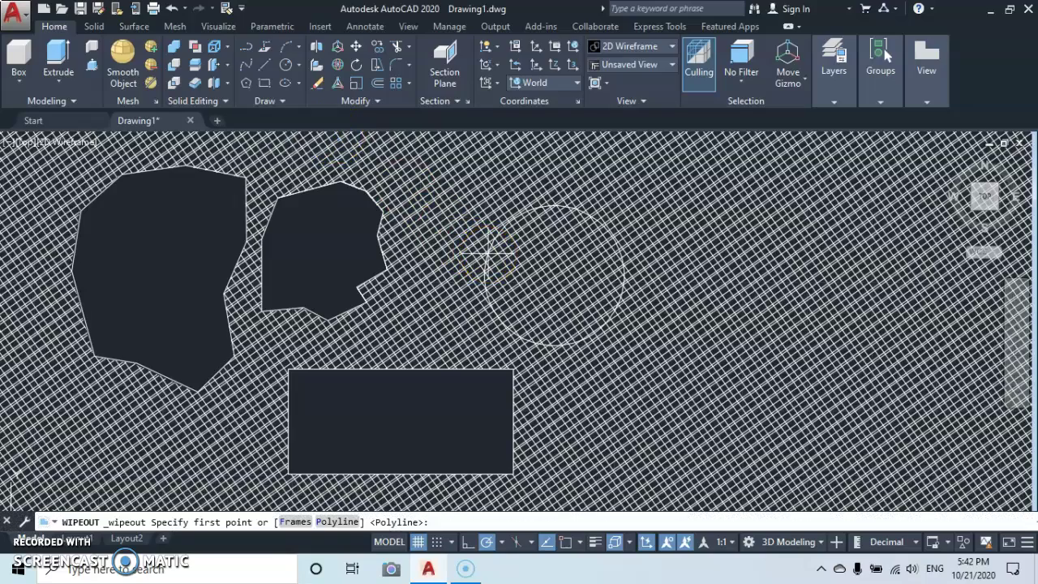
key("Return")
scroll(495, 241, "up", 8)
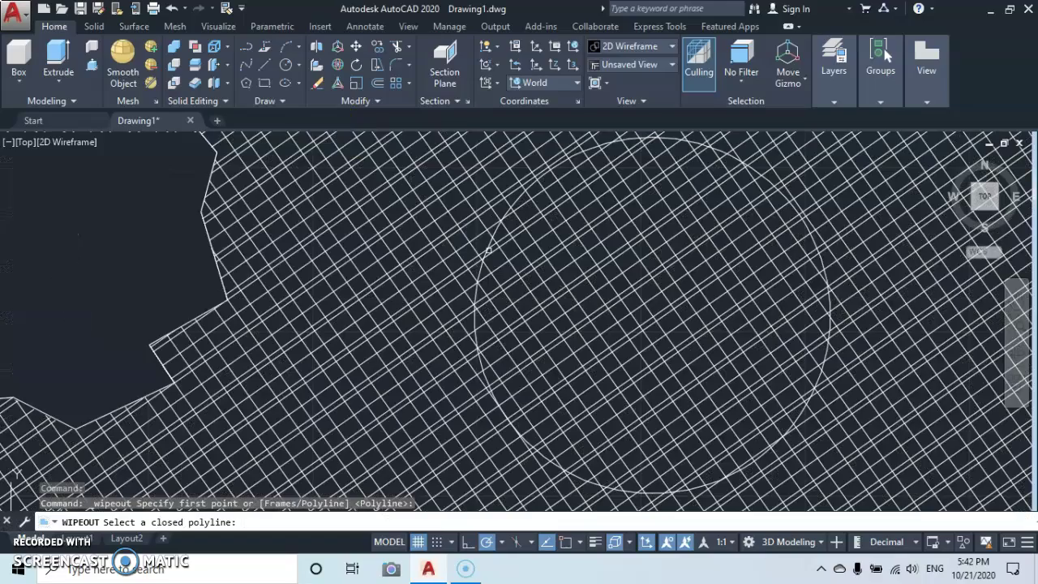
left_click(488, 232)
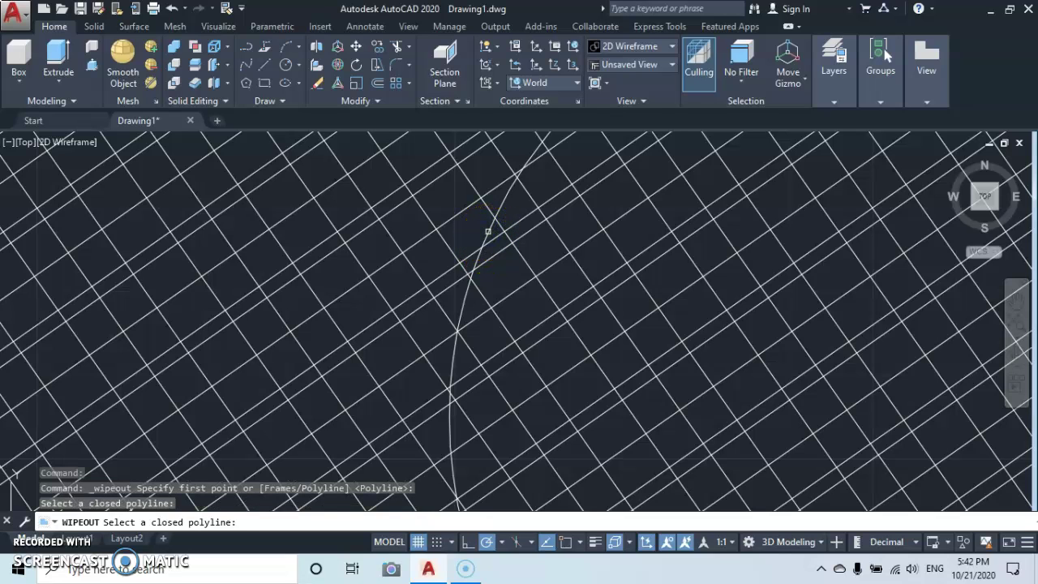
scroll(488, 232, "down", 8)
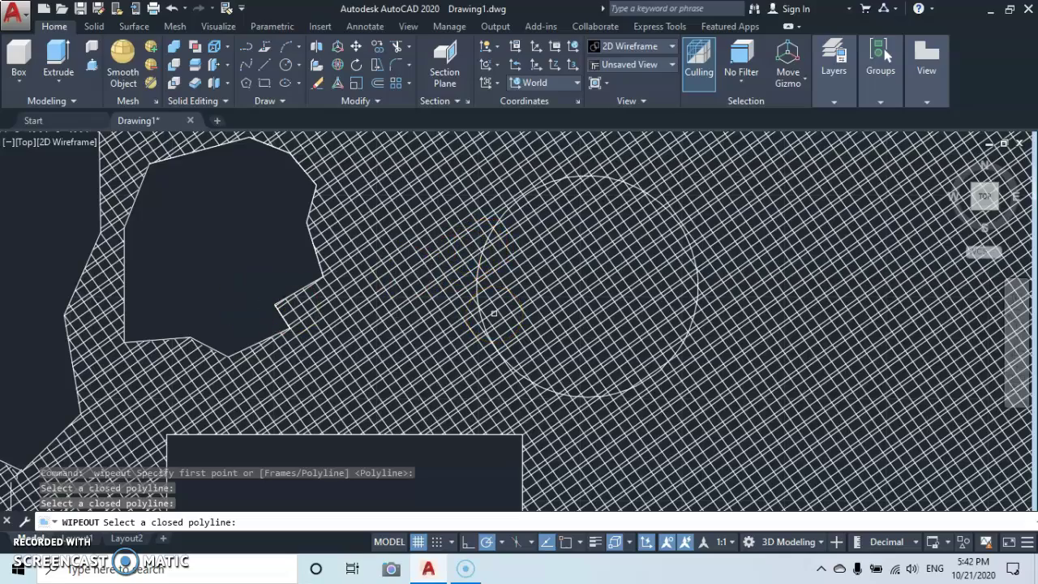
key("Escape")
Draw a 1024-sided polygon inscribed in a circle, larger than the existing circle and to its right on the grid.
scroll(535, 288, "down", 6)
mouse_move(526, 290)
middle_mouse_down()
mouse_move(474, 285)
mouse_move(484, 276)
mouse_move(474, 274)
middle_mouse_up()
scroll(493, 276, "up", 2)
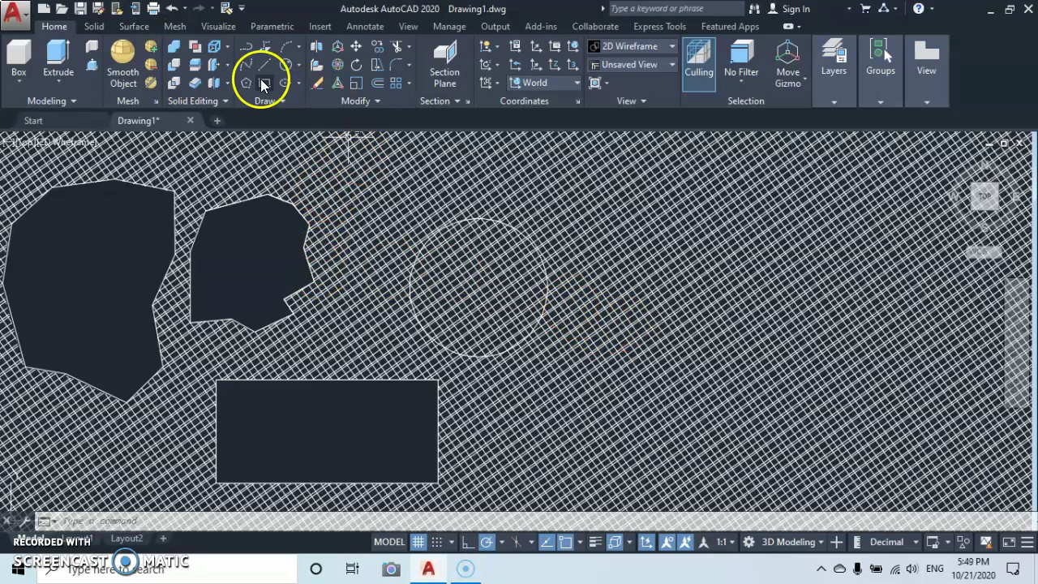
left_click(247, 82)
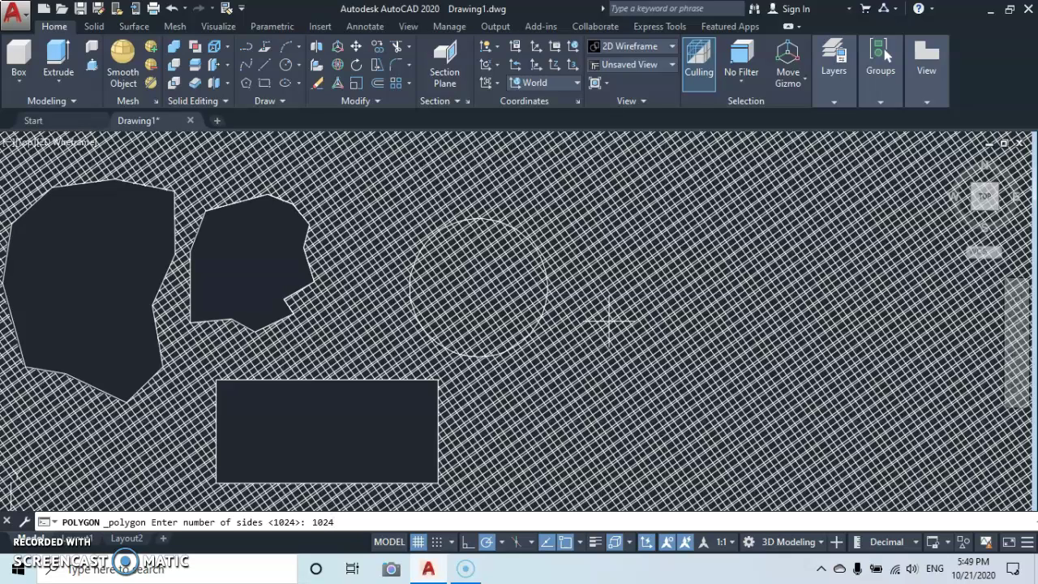
key("Return")
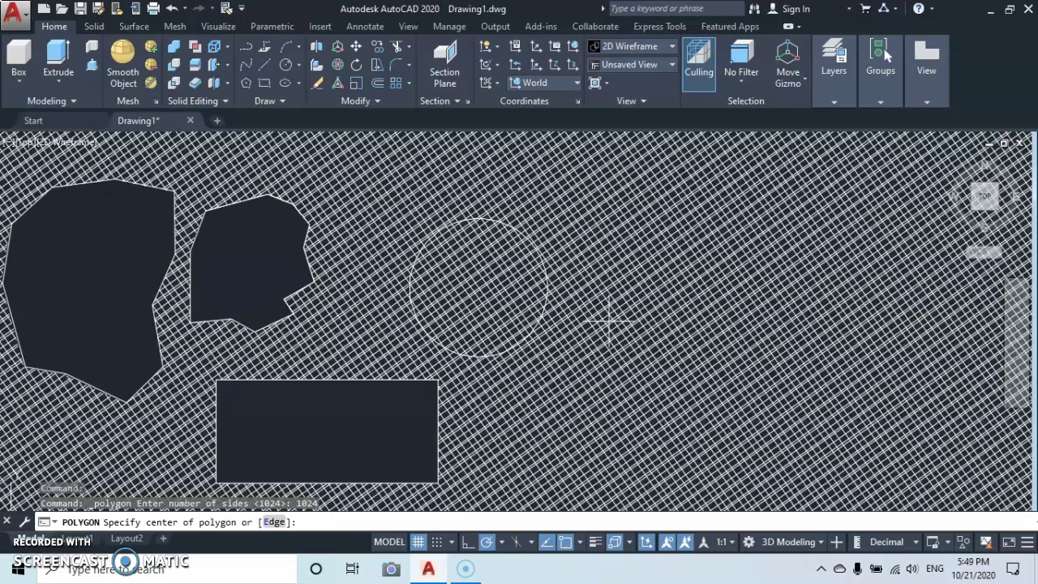
left_click(601, 323)
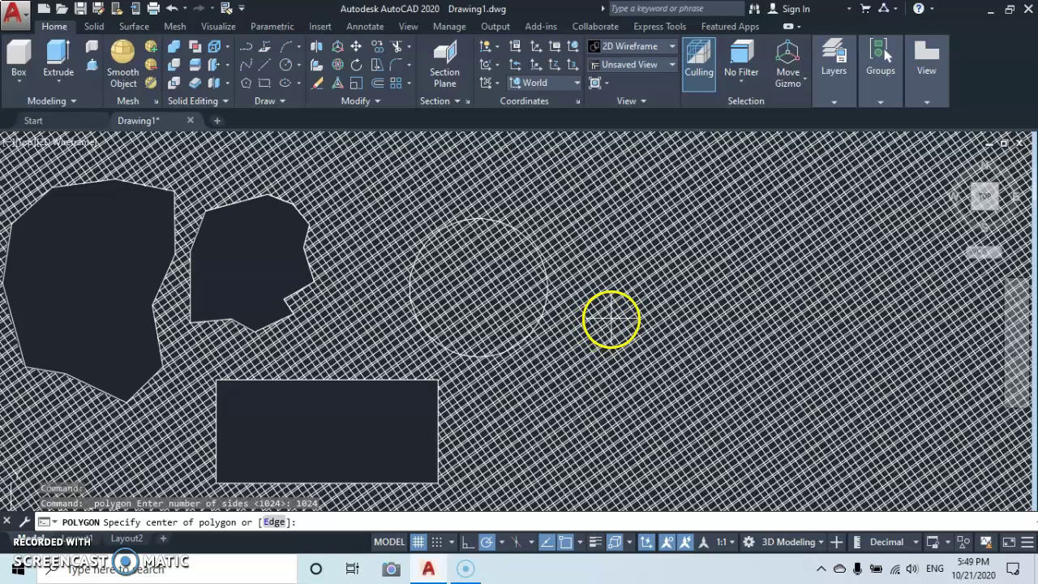
left_click(692, 290)
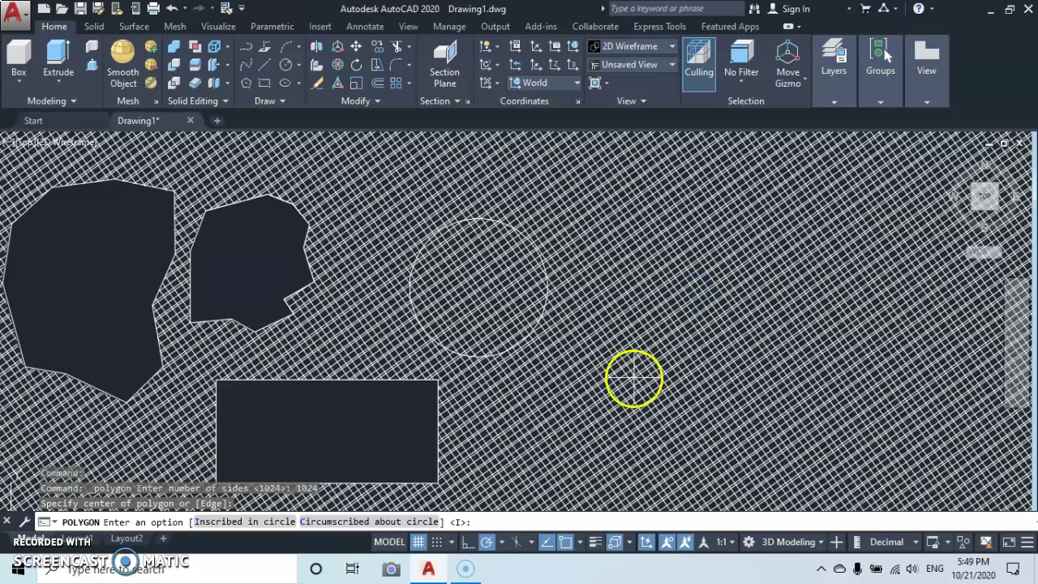
left_click(268, 526)
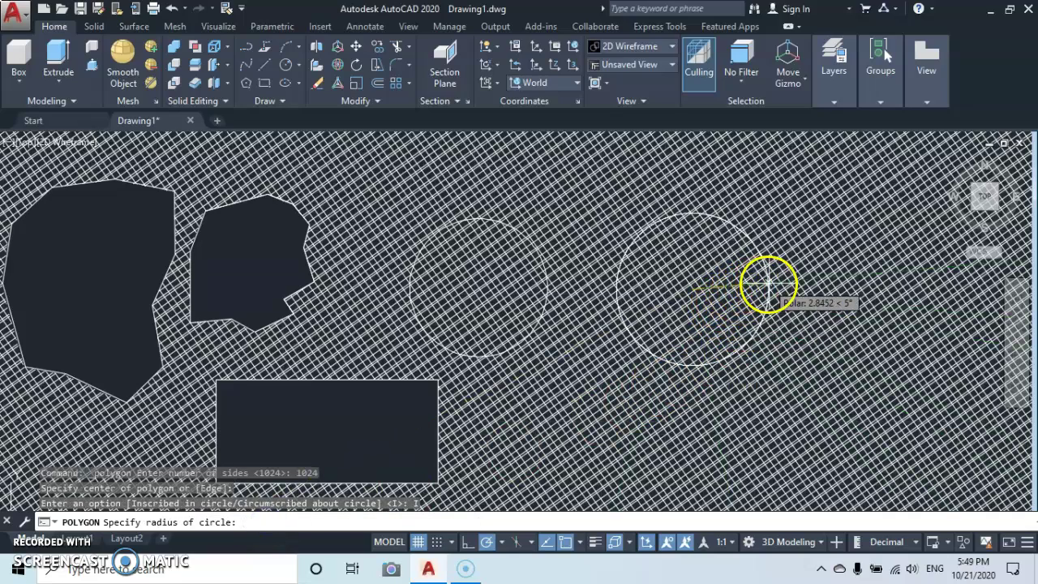
left_click(809, 313)
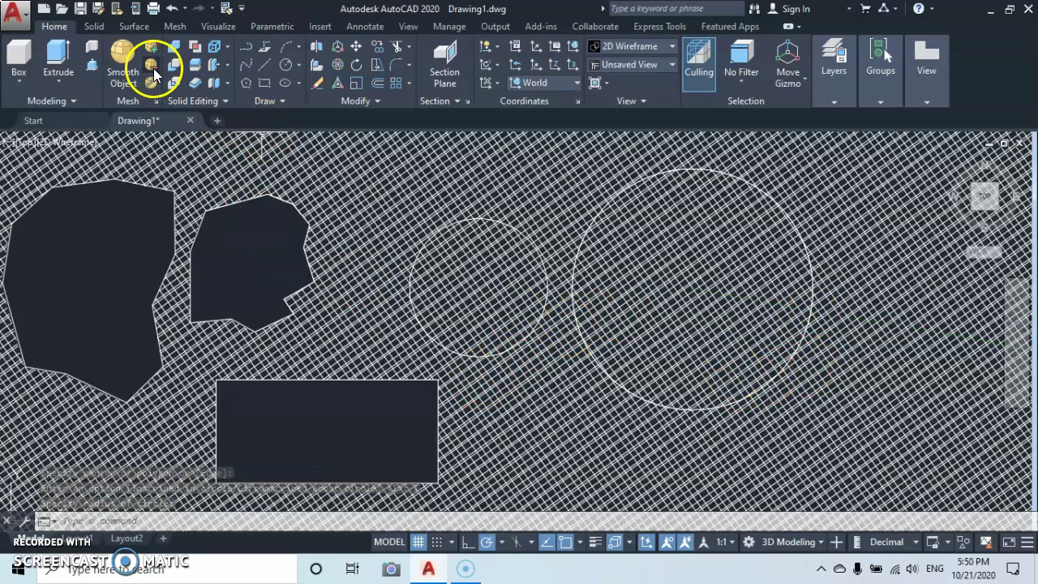
Create a wipeout from the 1024-sided polygon using the Polyline option, without erasing the polygon.
left_click(283, 101)
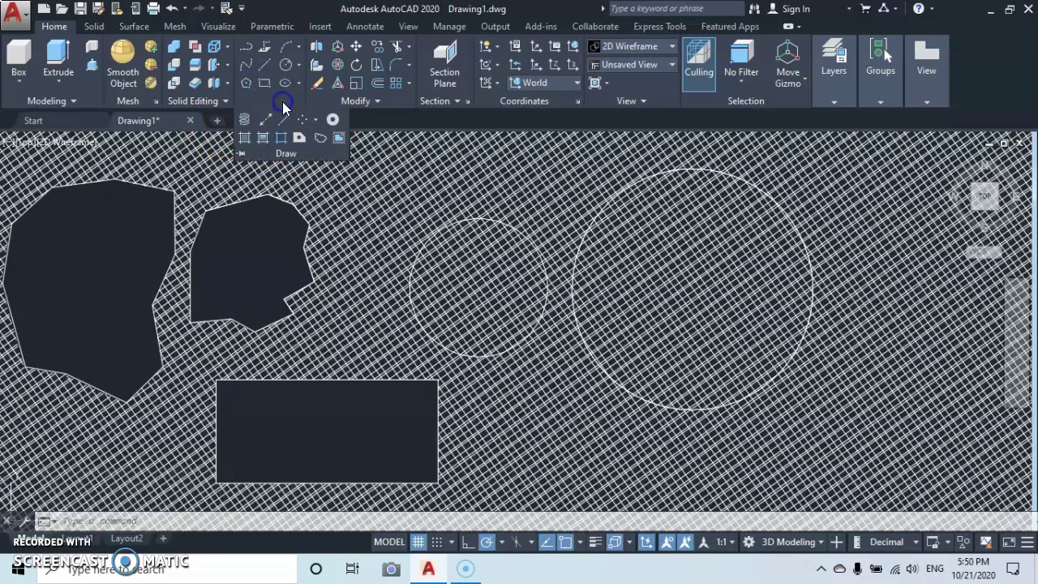
left_click(339, 140)
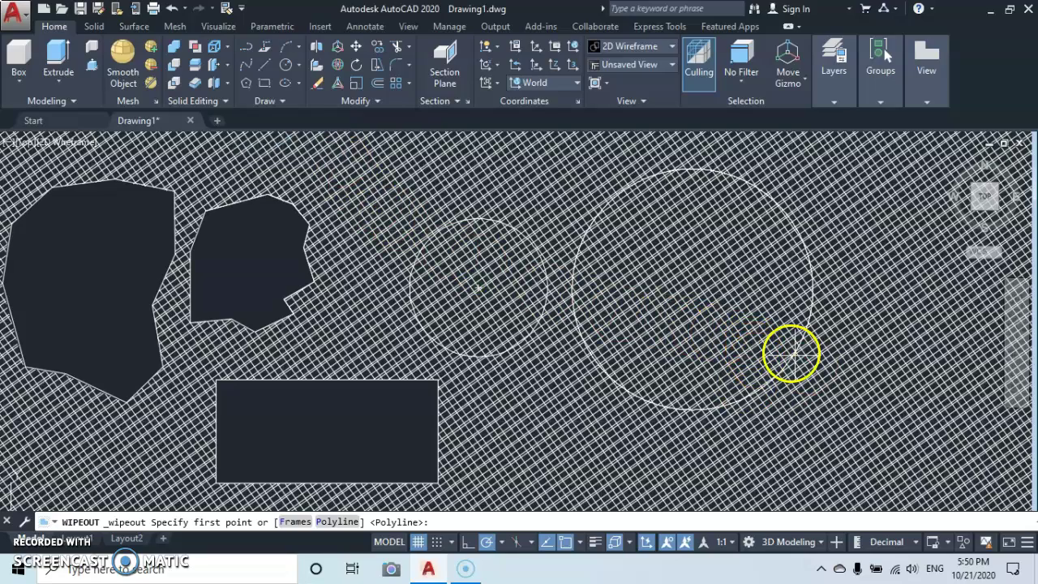
scroll(778, 334, "up", 5)
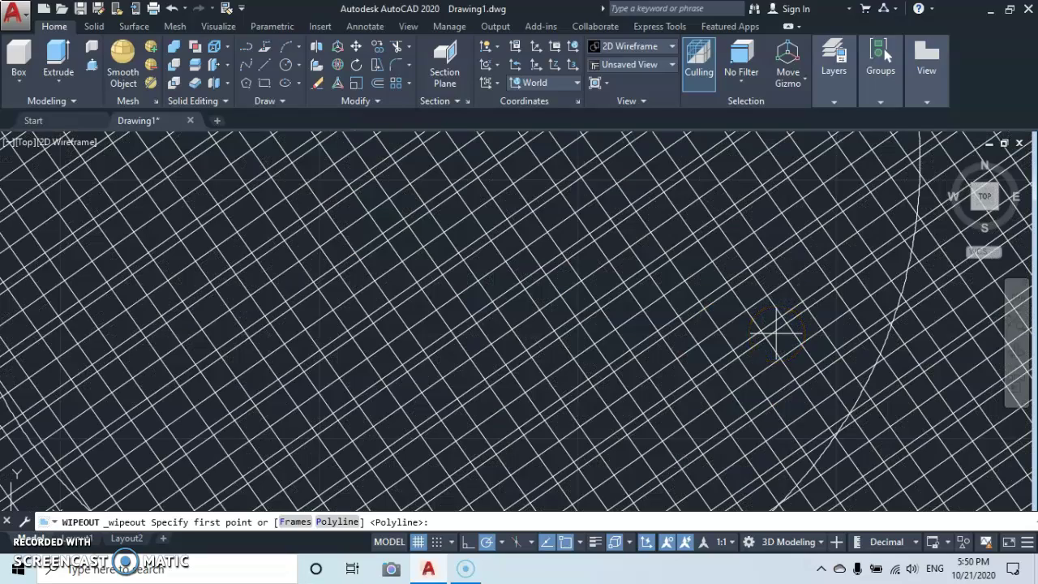
key("Return")
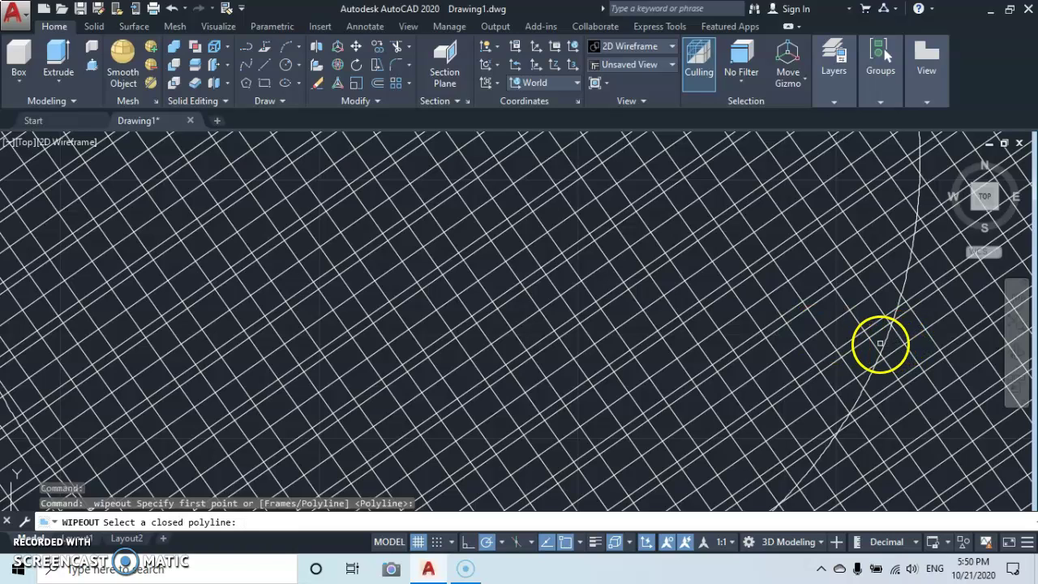
left_click(888, 340)
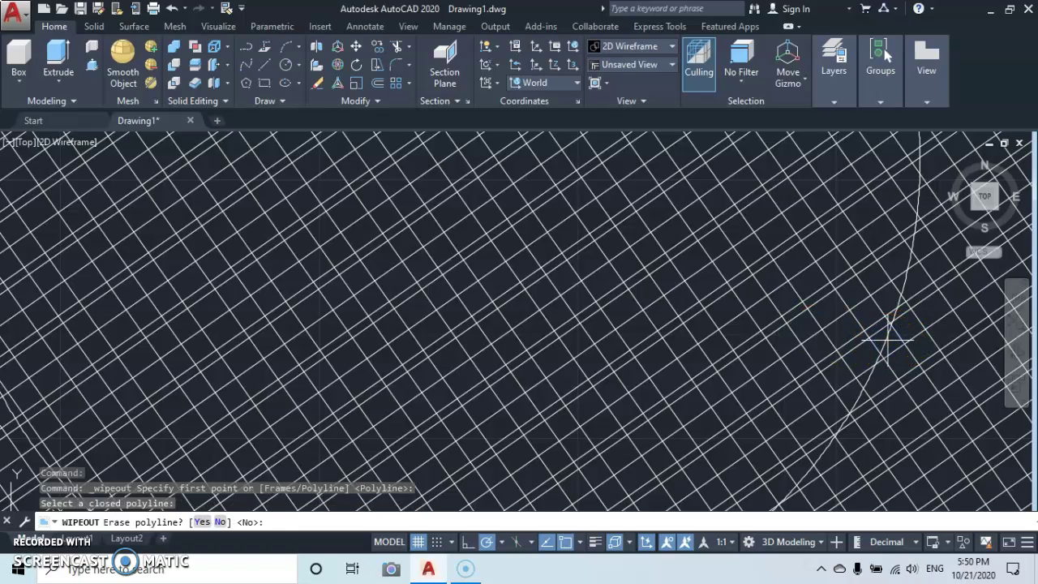
key("Return")
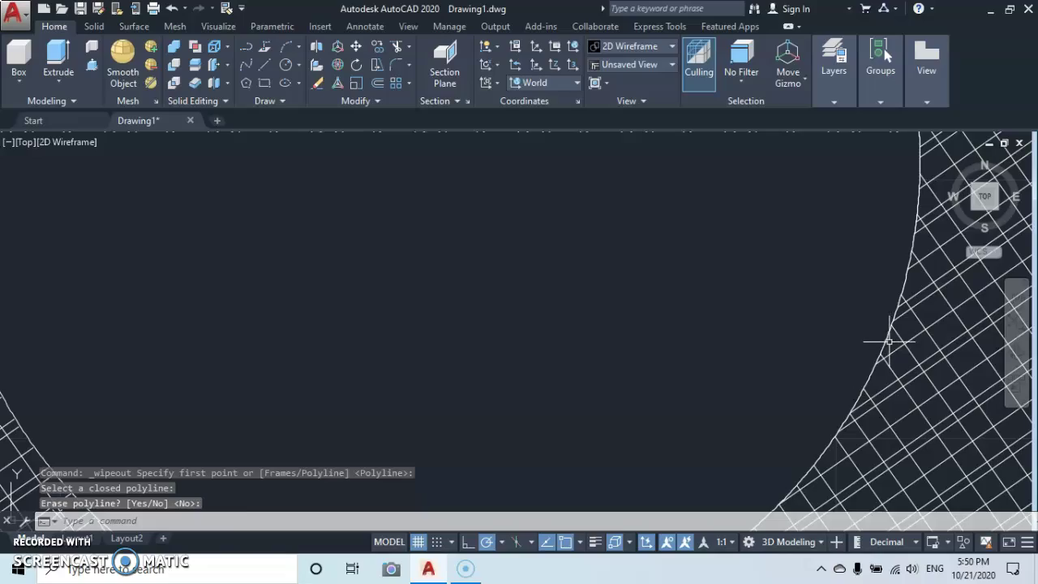
scroll(765, 313, "down", 4)
scroll(763, 316, "down", 2)
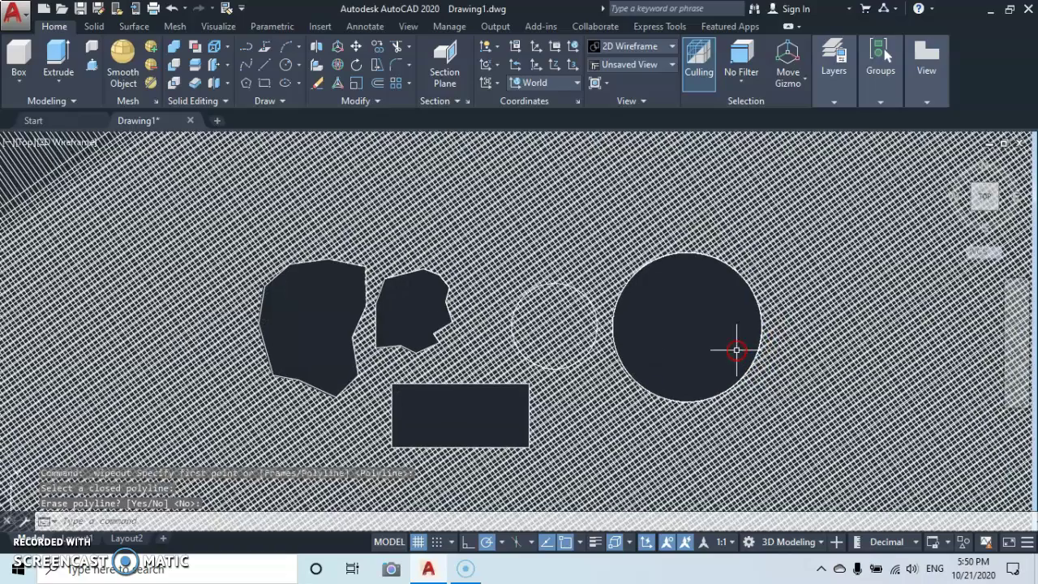
scroll(734, 349, "up", 2)
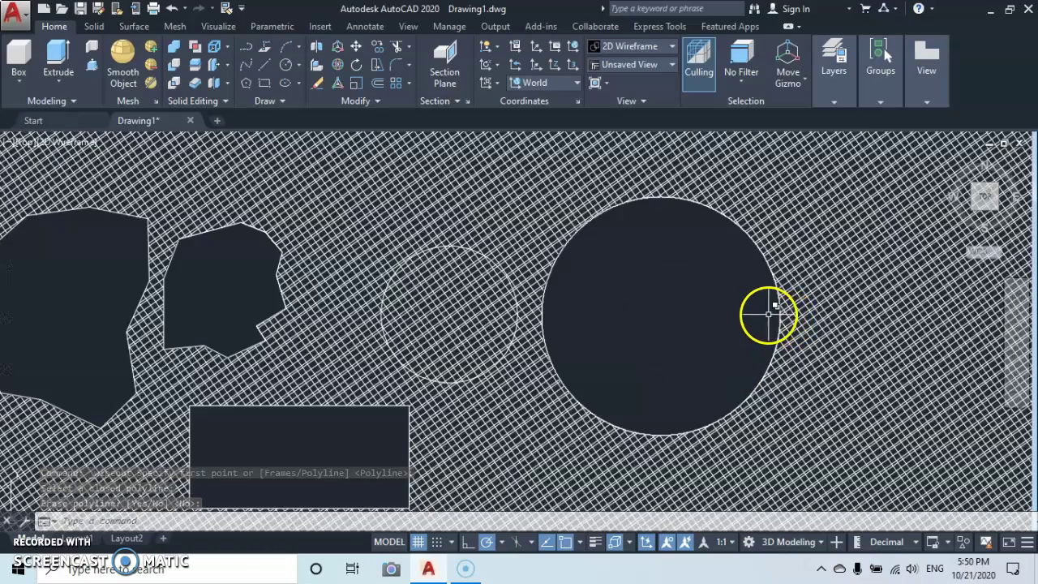
scroll(777, 300, "up", 2)
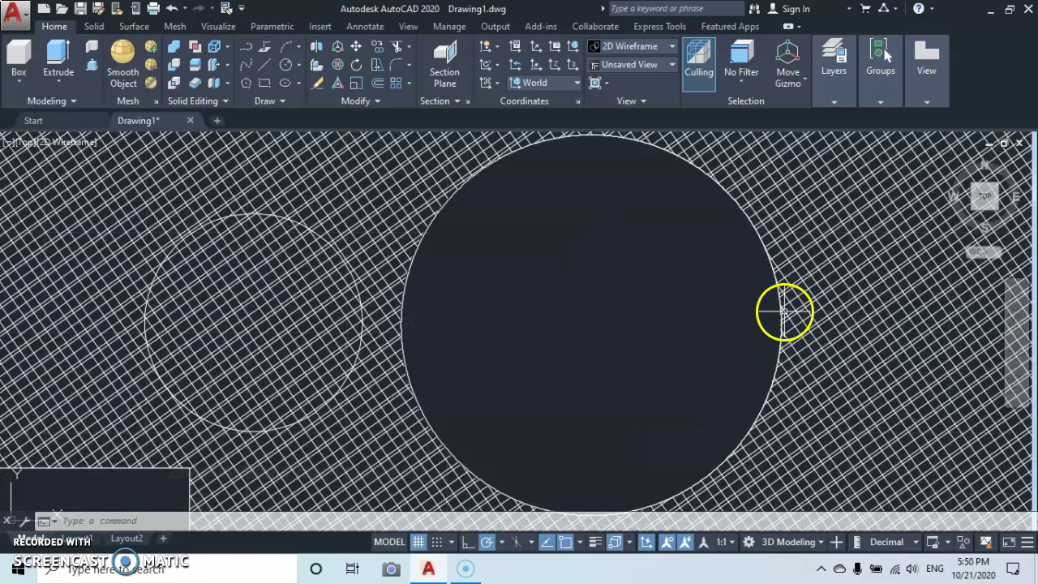
scroll(686, 343, "down", 3)
mouse_move(677, 343)
middle_mouse_down()
mouse_move(694, 328)
mouse_move(691, 302)
mouse_move(639, 290)
middle_mouse_up()
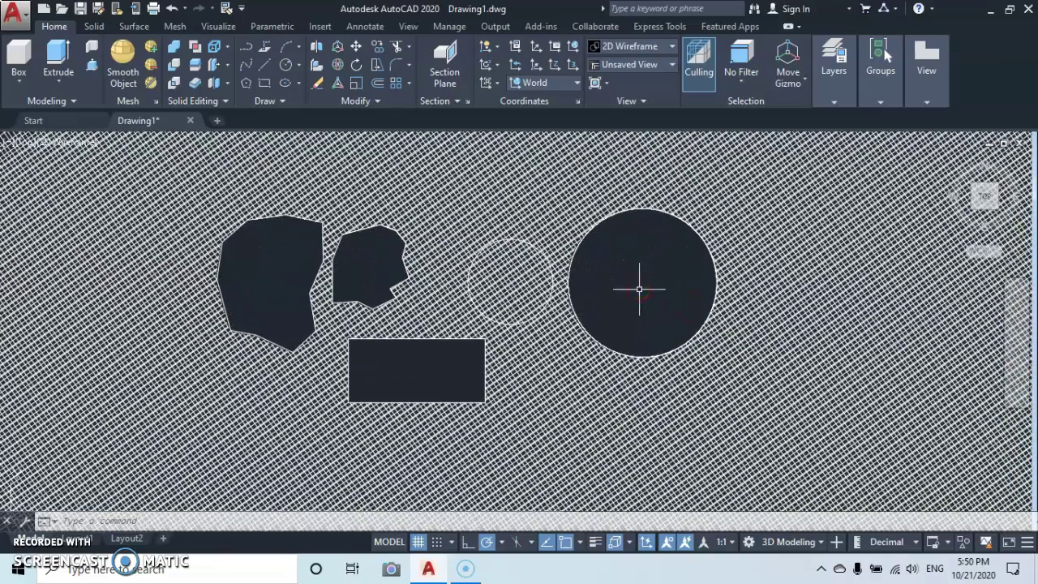